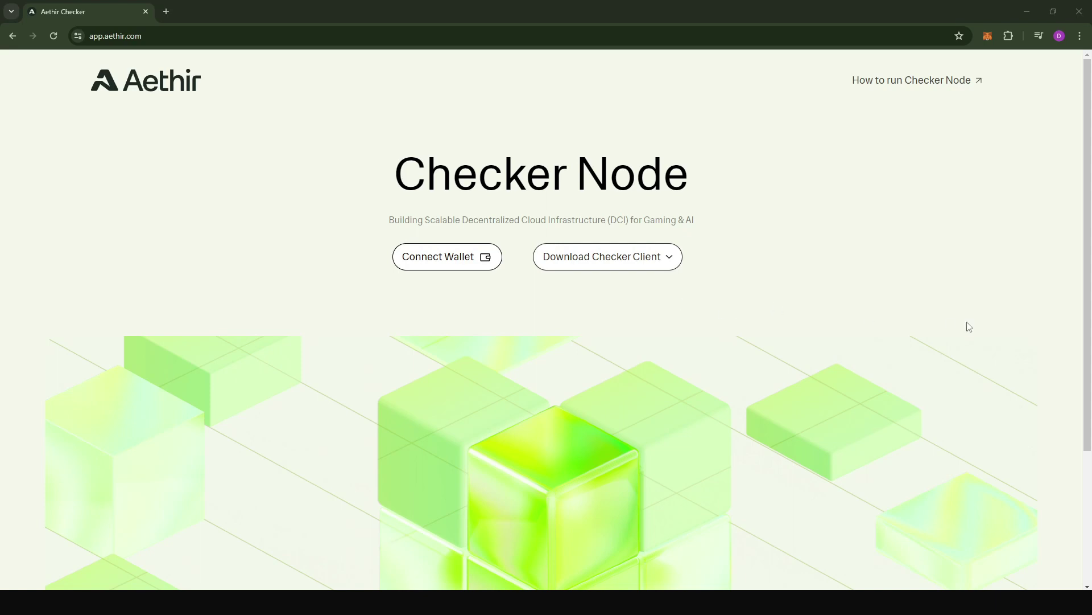
# Step: Click Connect Wallet on the app.aethir.com Checker node page to begin signing in
pyautogui.click(484, 254)
# Step: Connect MetaMask, approve the site connection and sign the login message to reach the Dashboard
pyautogui.click(467, 256)
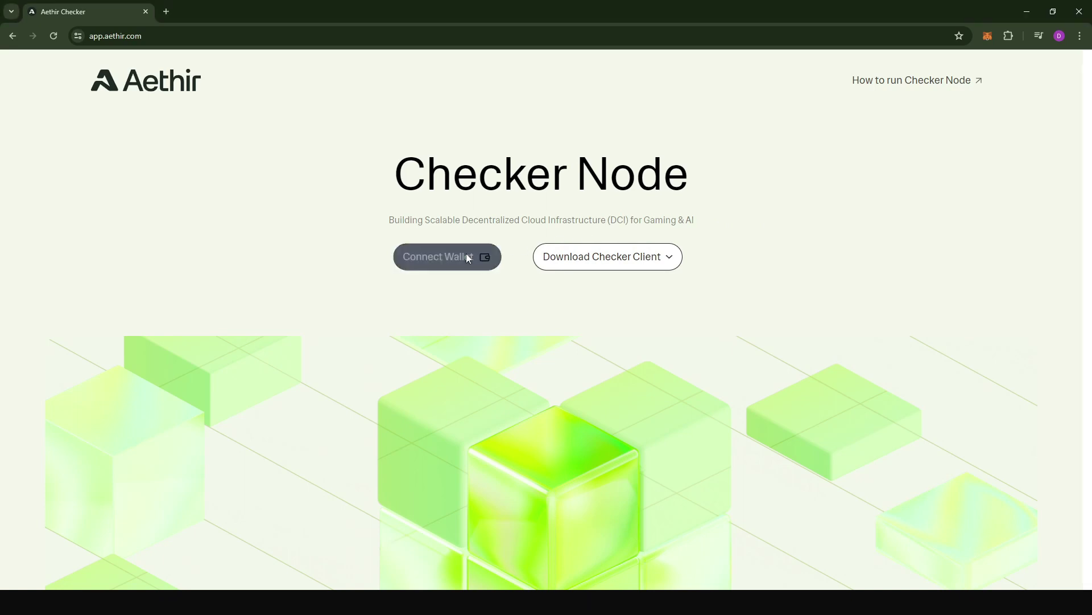
pyautogui.click(483, 331)
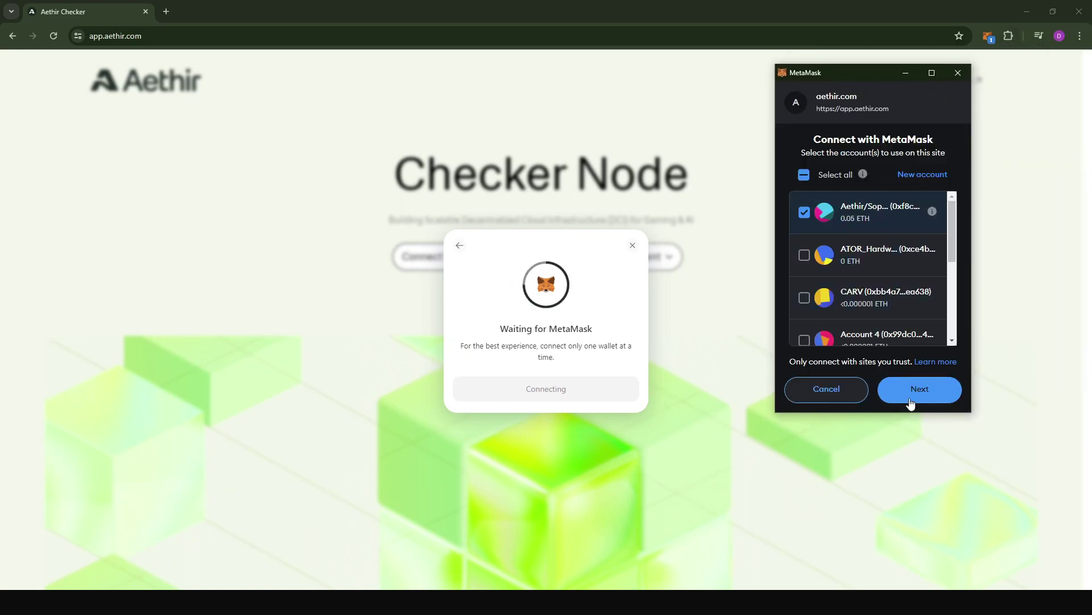
pyautogui.click(911, 396)
pyautogui.click(911, 395)
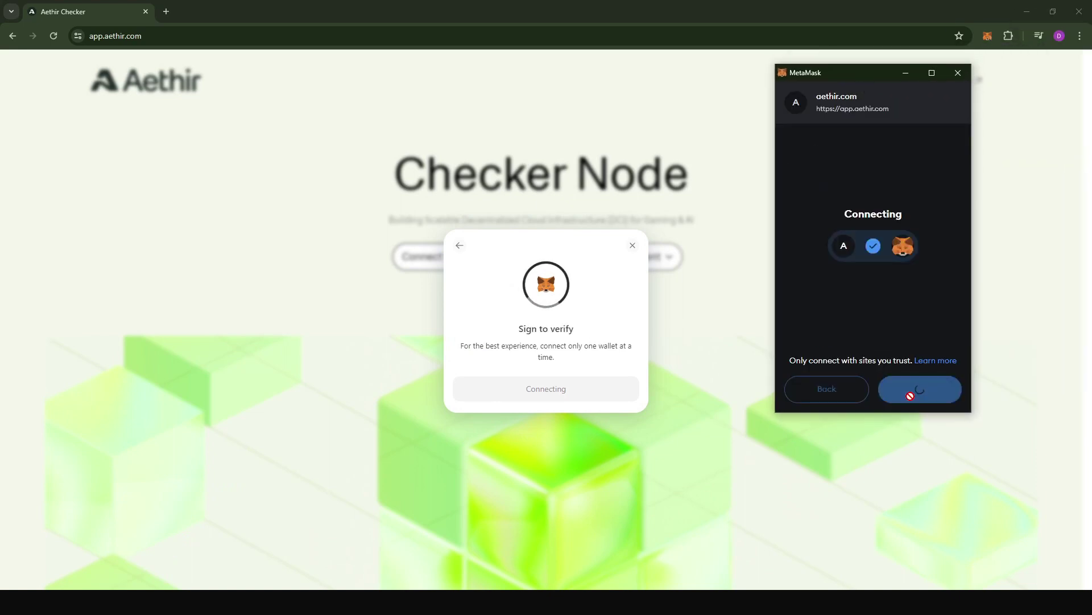
pyautogui.scroll(-5, 909, 358)
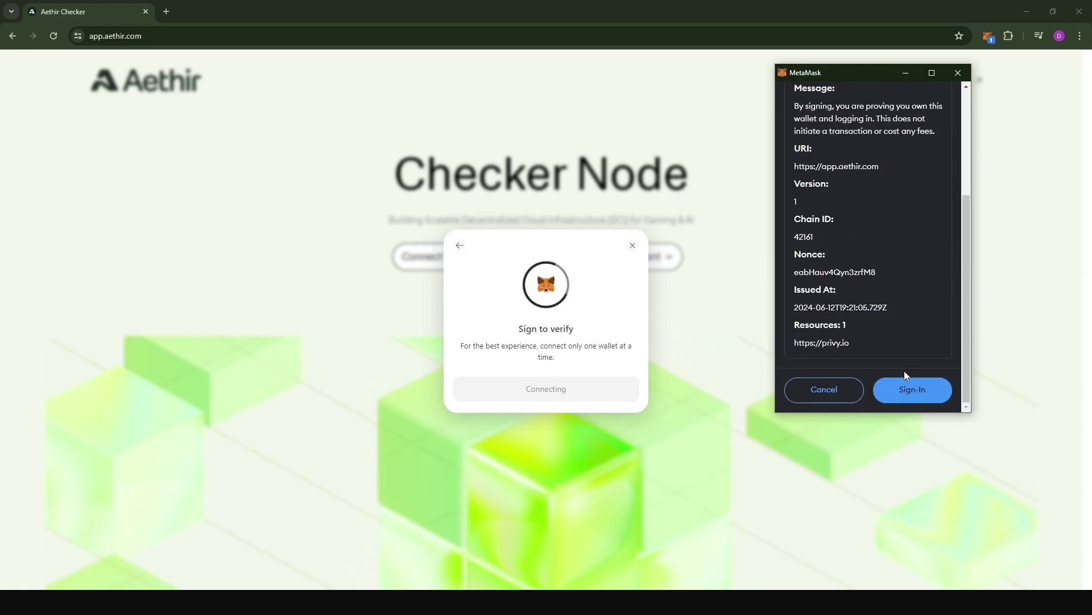
pyautogui.click(909, 390)
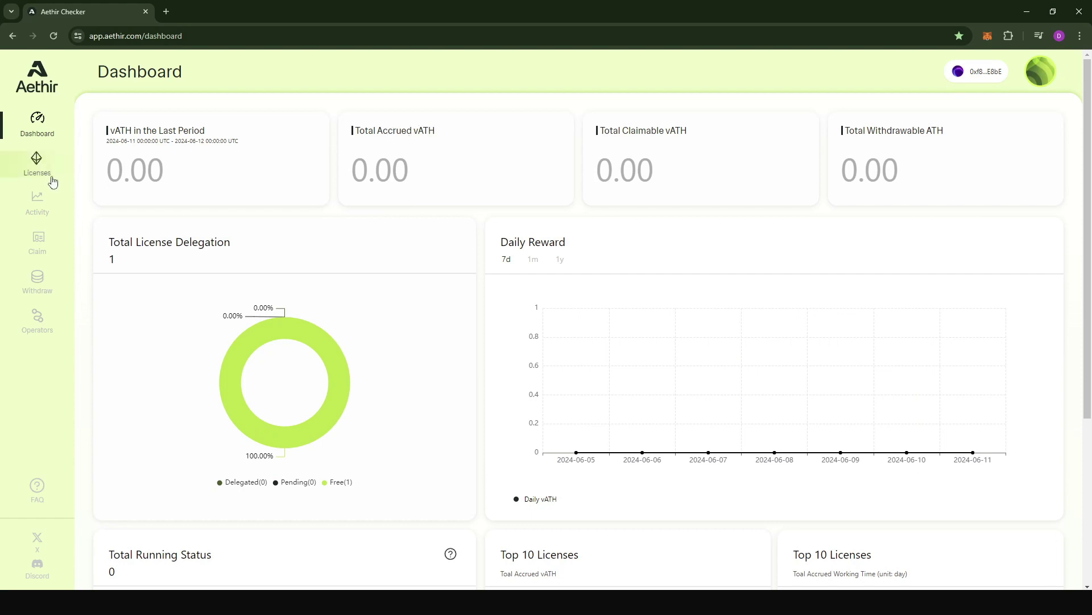
# Step: Open the Licenses page from the sidebar to see the wallet's checker license table
pyautogui.click(51, 178)
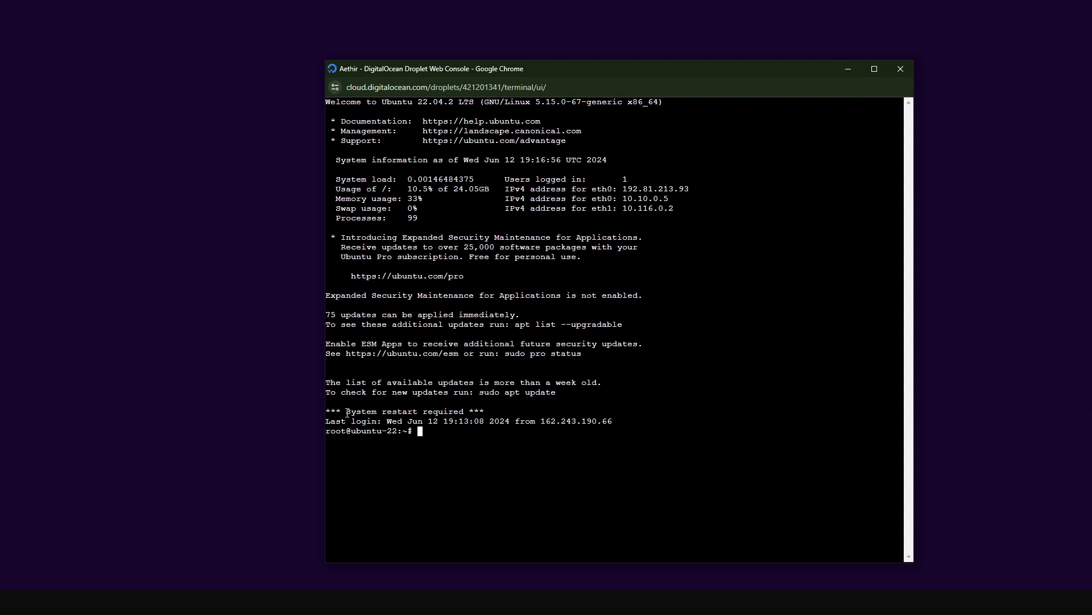
# Step: Highlight the System restart required and outdated updates notices in the console
pyautogui.moveTo(347, 412); pyautogui.dragTo(467, 414)
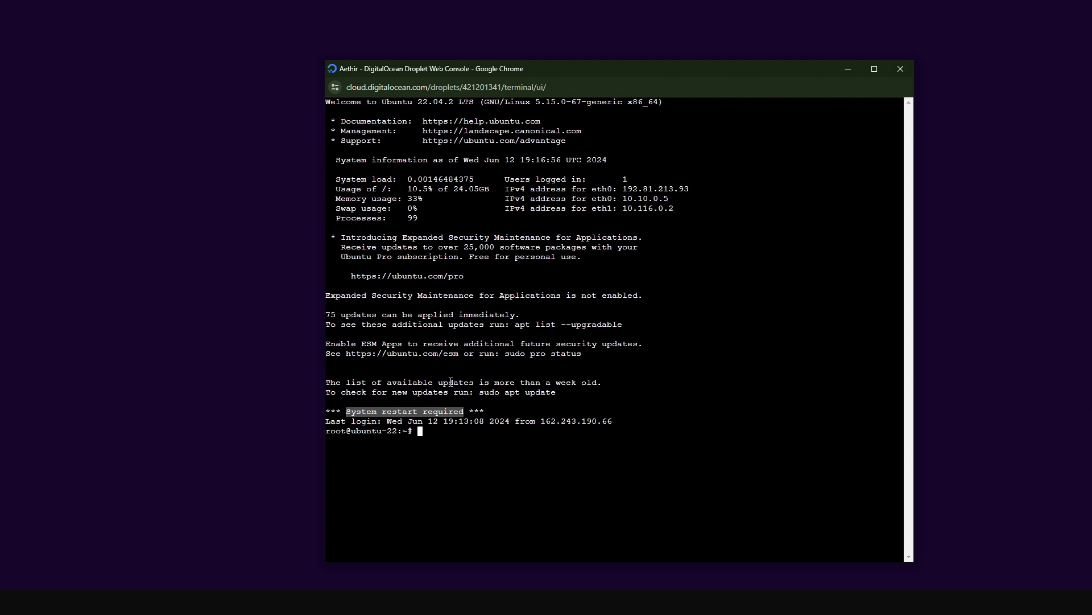
pyautogui.moveTo(419, 382); pyautogui.dragTo(561, 382)
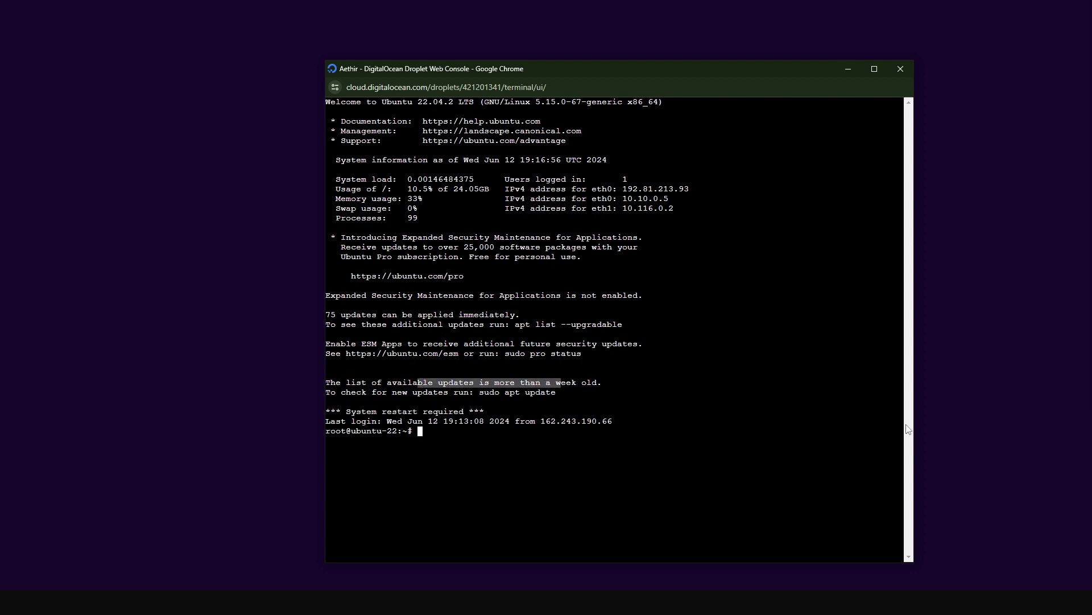
pyautogui.click(641, 439)
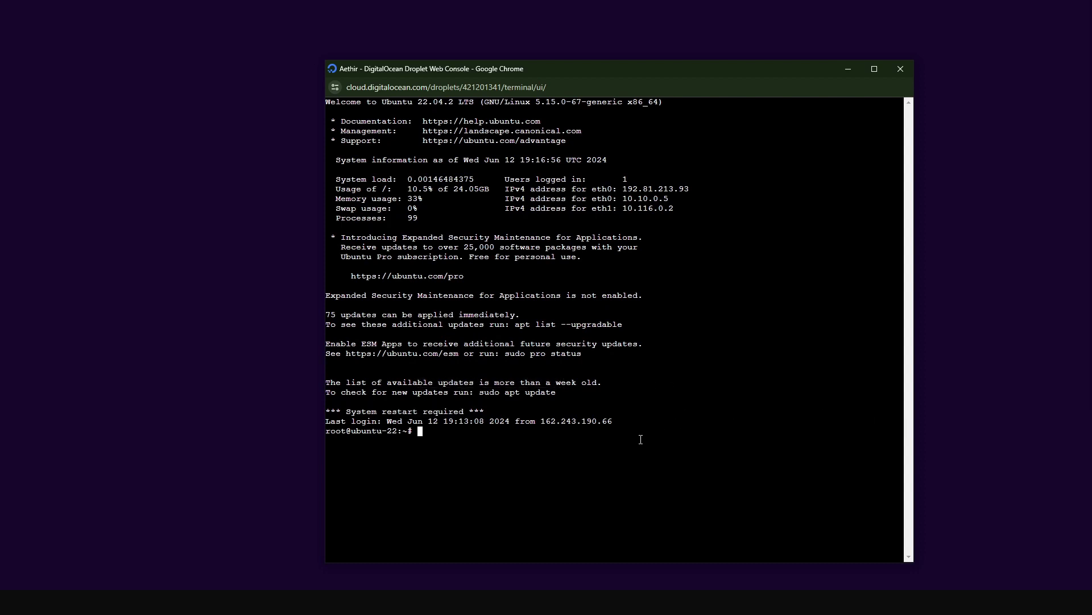
# Step: Paste sudo apt-get upgrade at the root prompt without running it
pyautogui.click(928, 454)
pyautogui.click(470, 446)
pyautogui.rightClick(466, 446)
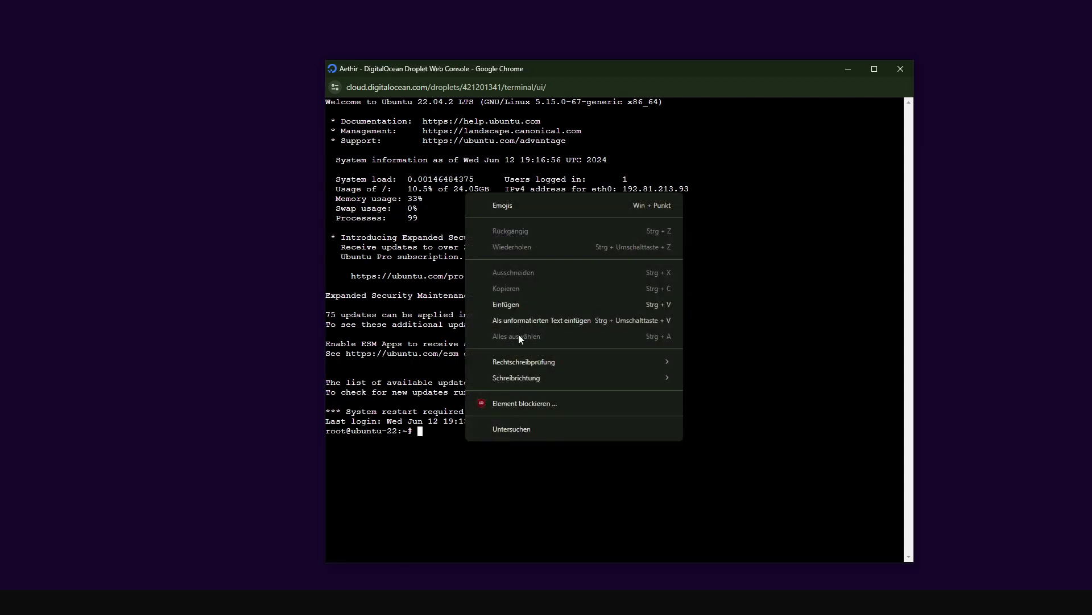
pyautogui.click(521, 319)
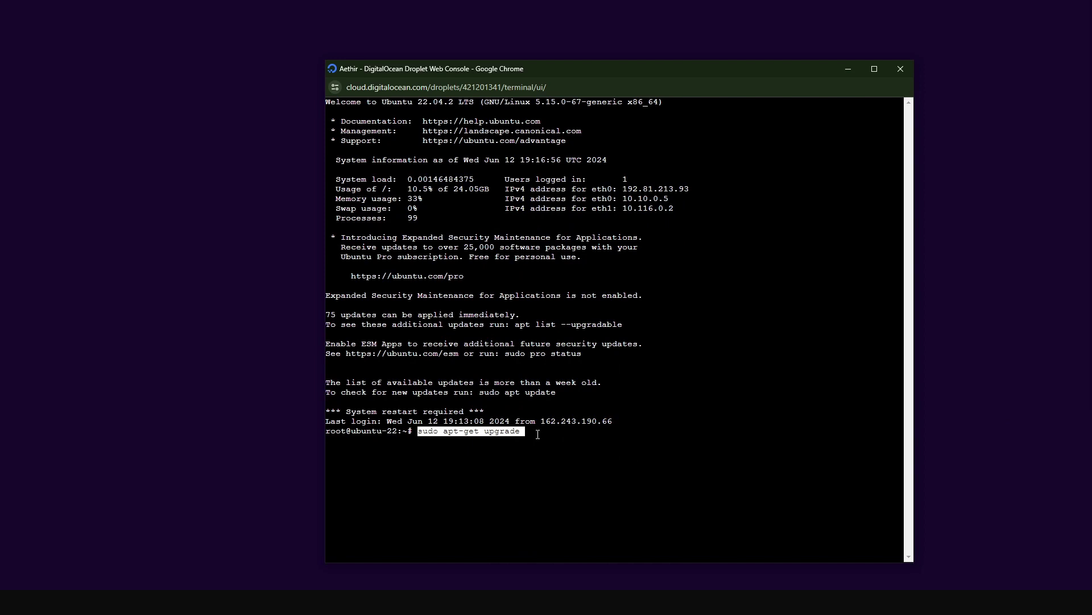
# Step: Run sudo apt-get upgrade, confirm with y, acknowledge the kernel notice and restart the preselected services
pyautogui.press('Return')
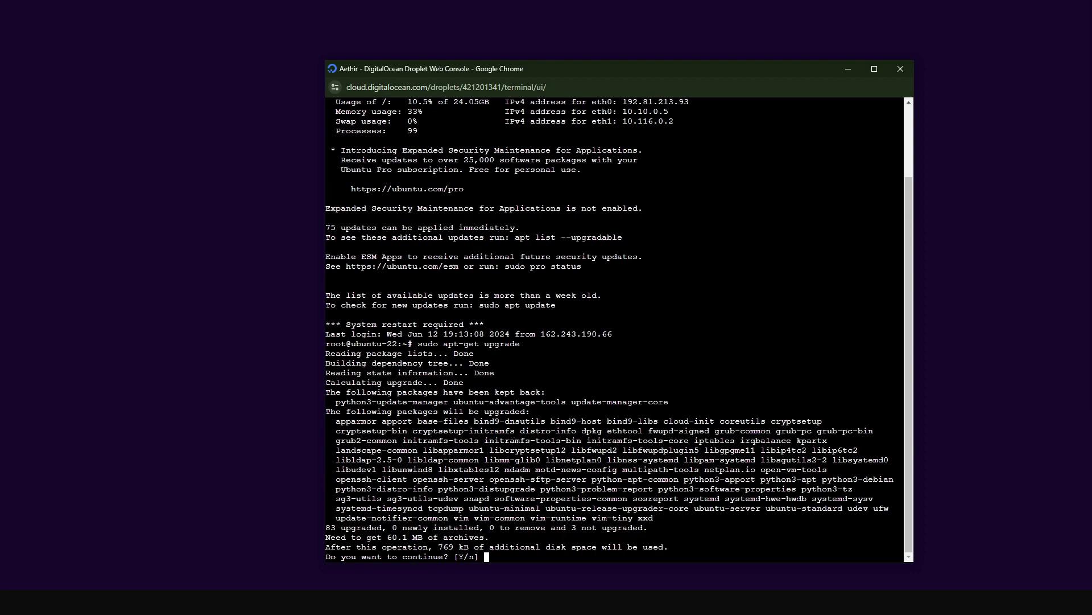
pyautogui.write('y')
pyautogui.press('Return')
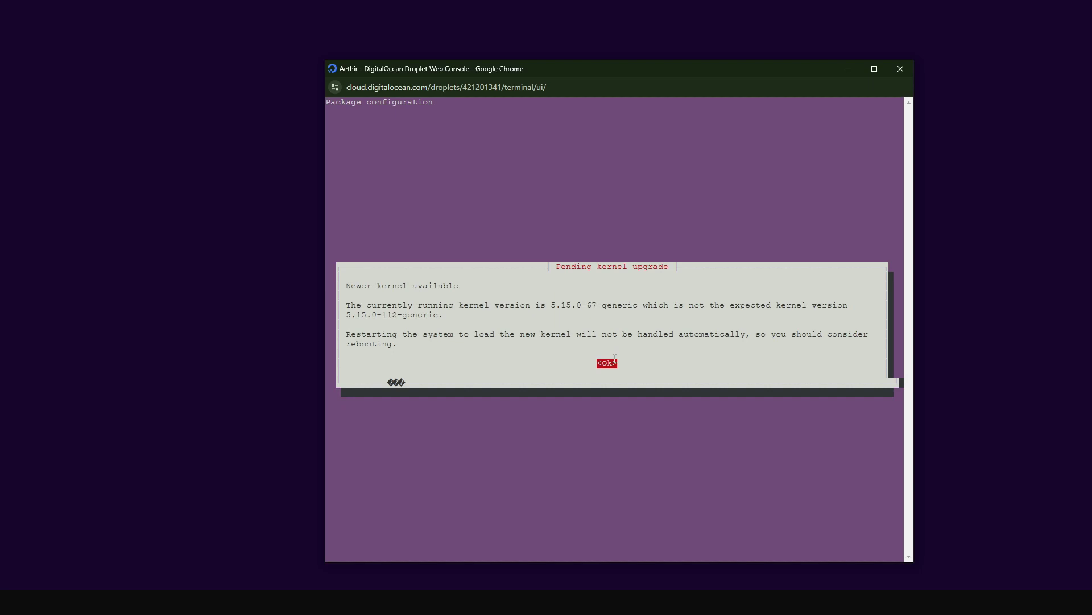
pyautogui.press('Return')
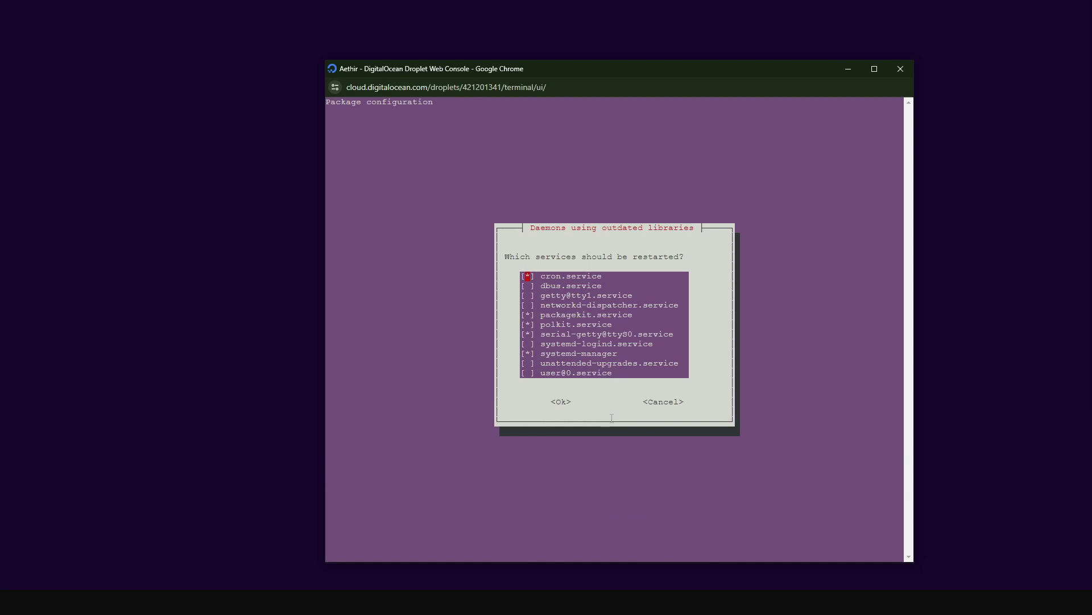
pyautogui.press('Tab')
pyautogui.press('Tab')
pyautogui.press('Tab')
pyautogui.press('Tab')
pyautogui.press('Tab')
pyautogui.press('Tab')
pyautogui.press('Tab')
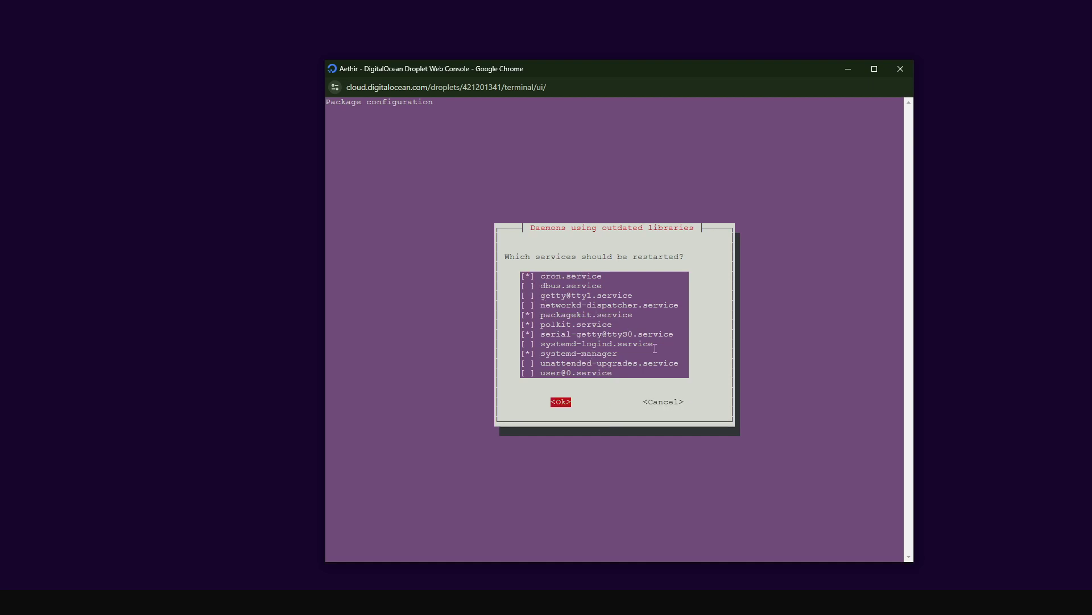
pyautogui.press('Tab')
pyautogui.press('Tab')
pyautogui.press('Tab')
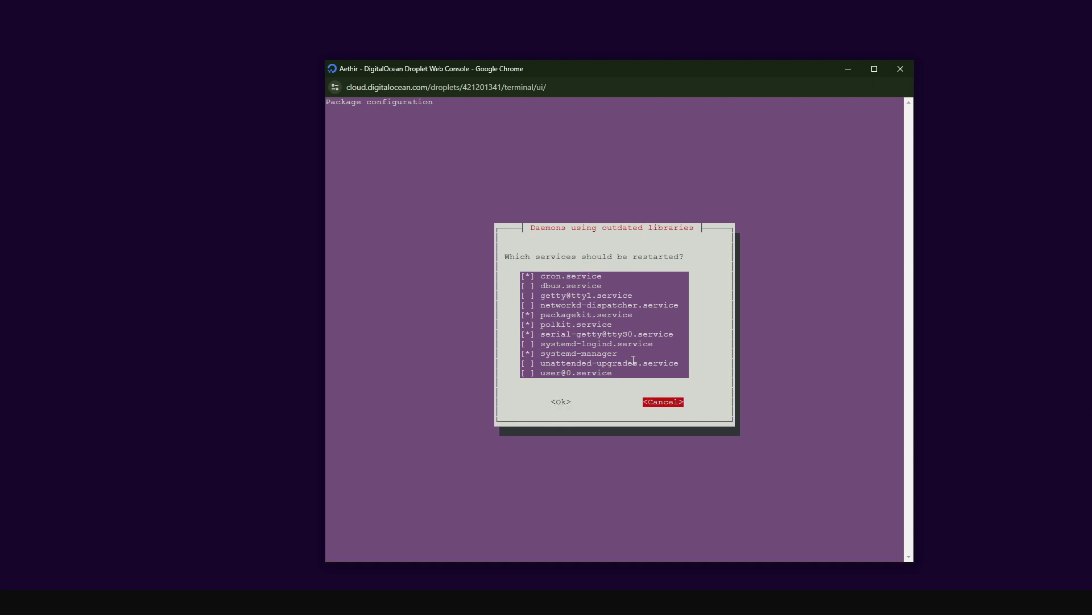
pyautogui.press('Return')
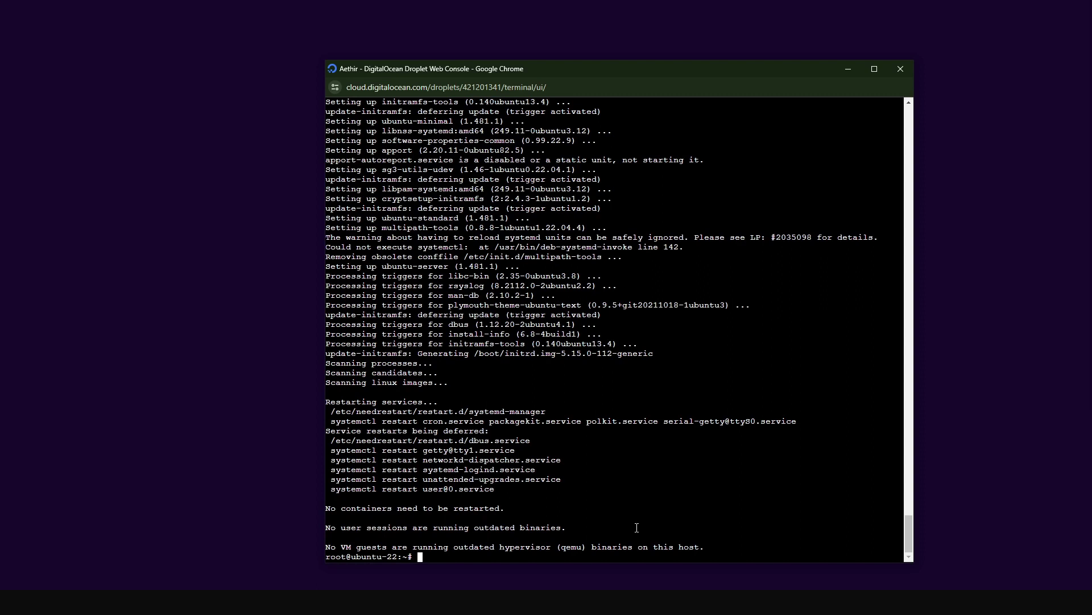
# Step: Restart the droplet with sudo reboot
pyautogui.write('sudo reboot')
pyautogui.press('Return')
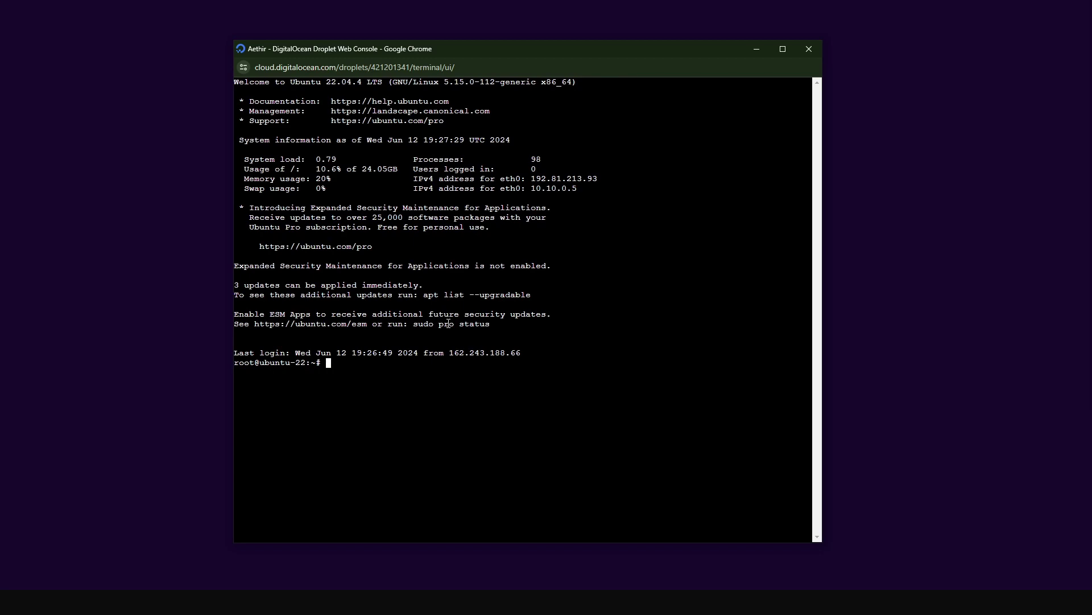
# Step: Run ps -e and locate the AethirCheckerService process line, then switch to the browser
pyautogui.write('ps -e')
pyautogui.press('Return')
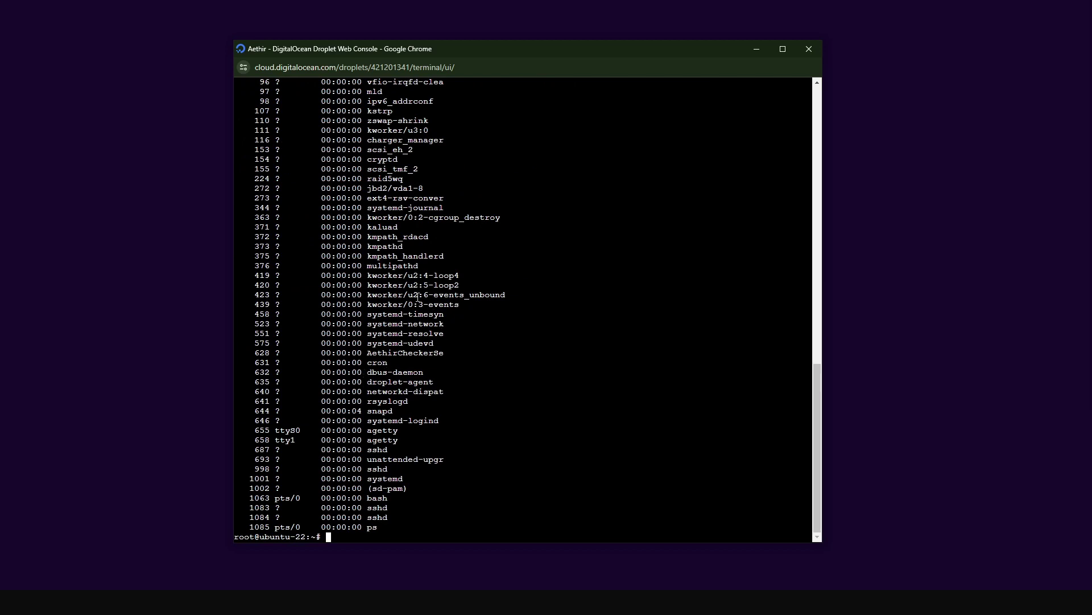
pyautogui.scroll(2, 423, 294)
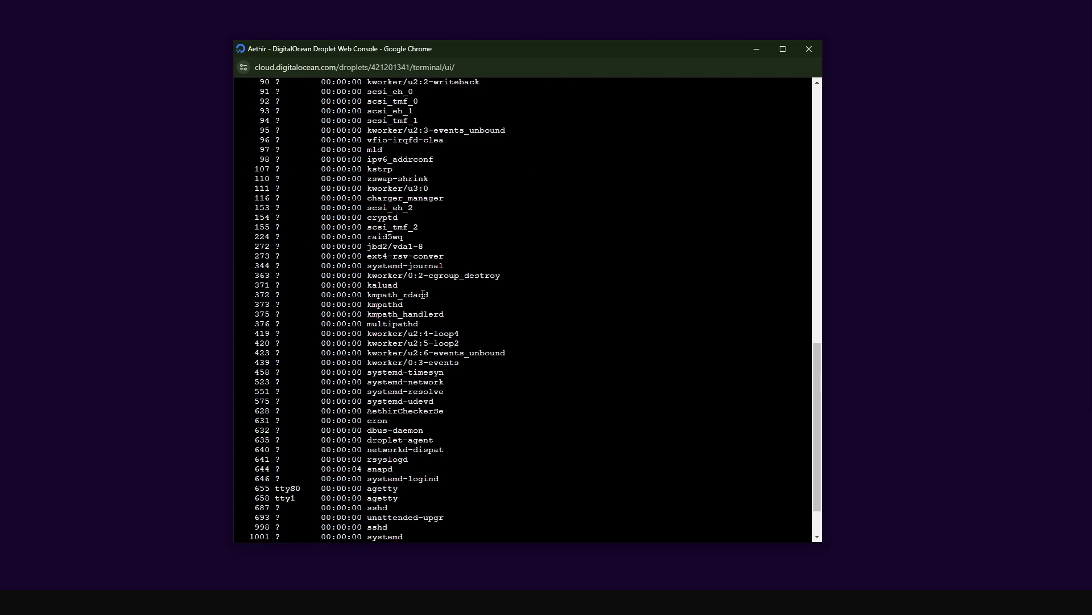
pyautogui.scroll(2, 423, 294)
pyautogui.scroll(15, 424, 294)
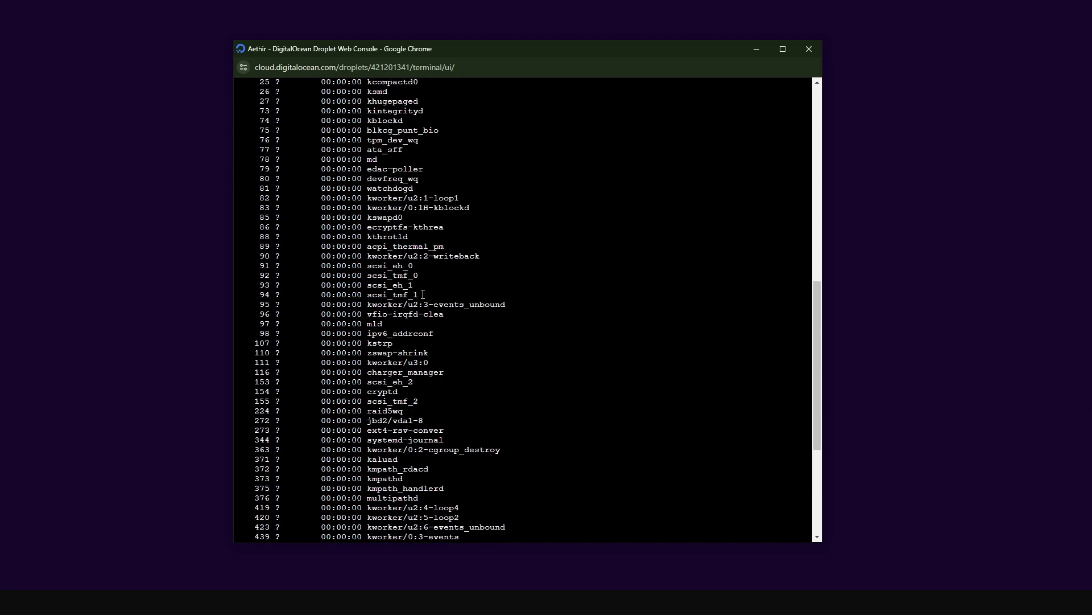
pyautogui.scroll(-20, 375, 357)
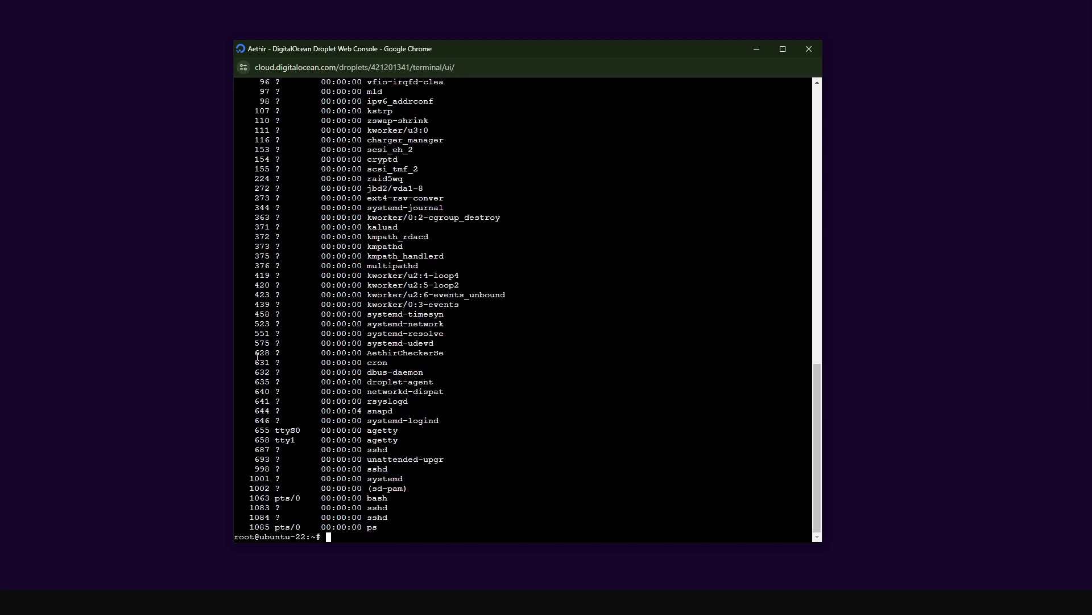
pyautogui.moveTo(254, 353); pyautogui.dragTo(448, 355)
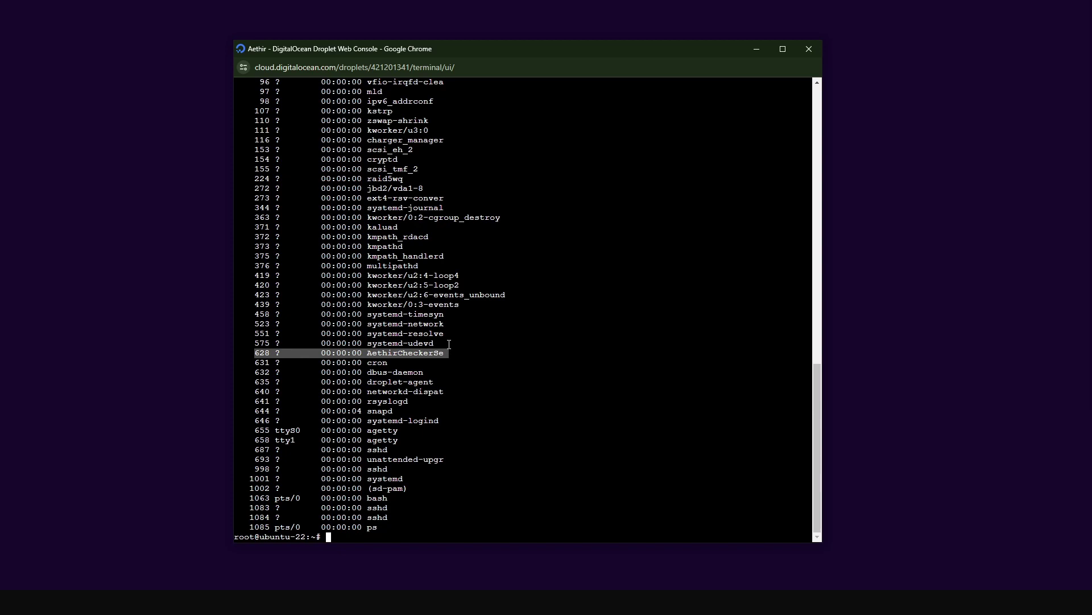
pyautogui.click(461, 499)
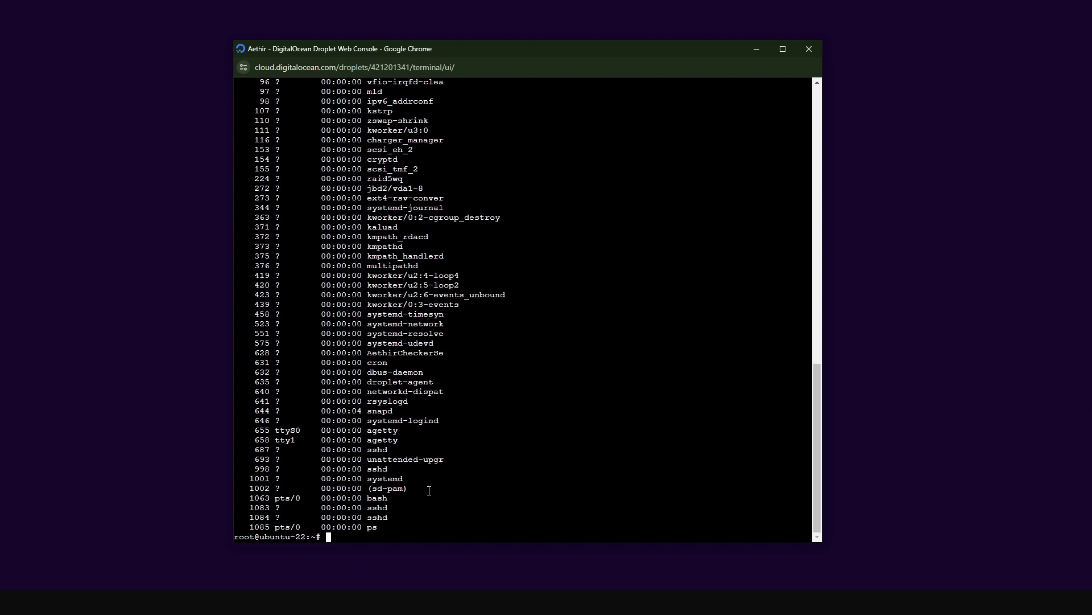
pyautogui.click(91, 602)
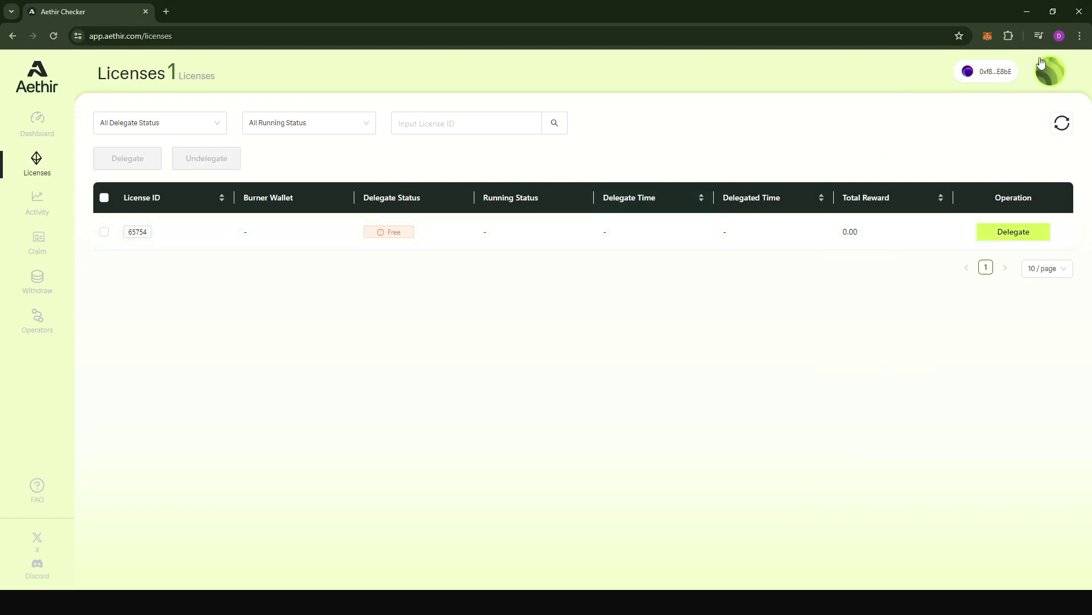
# Step: Minimize the Aethir portal after seeing license 65754 is still Free
pyautogui.click(1027, 11)
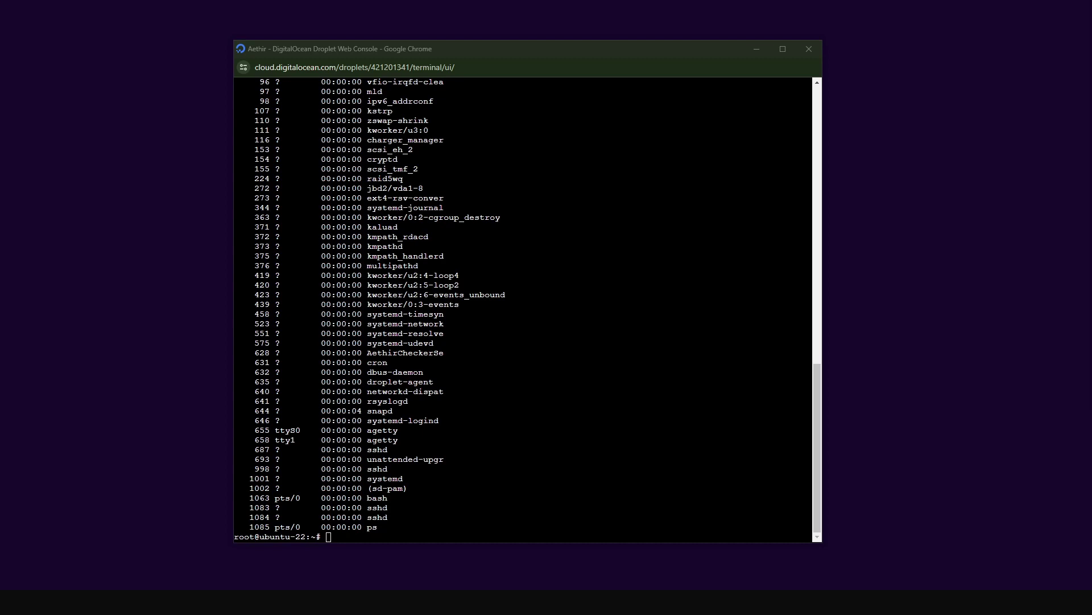
# Step: Paste and run screen -S Aethir in the droplet terminal
pyautogui.click(765, 311)
pyautogui.click(690, 520)
pyautogui.rightClick(685, 533)
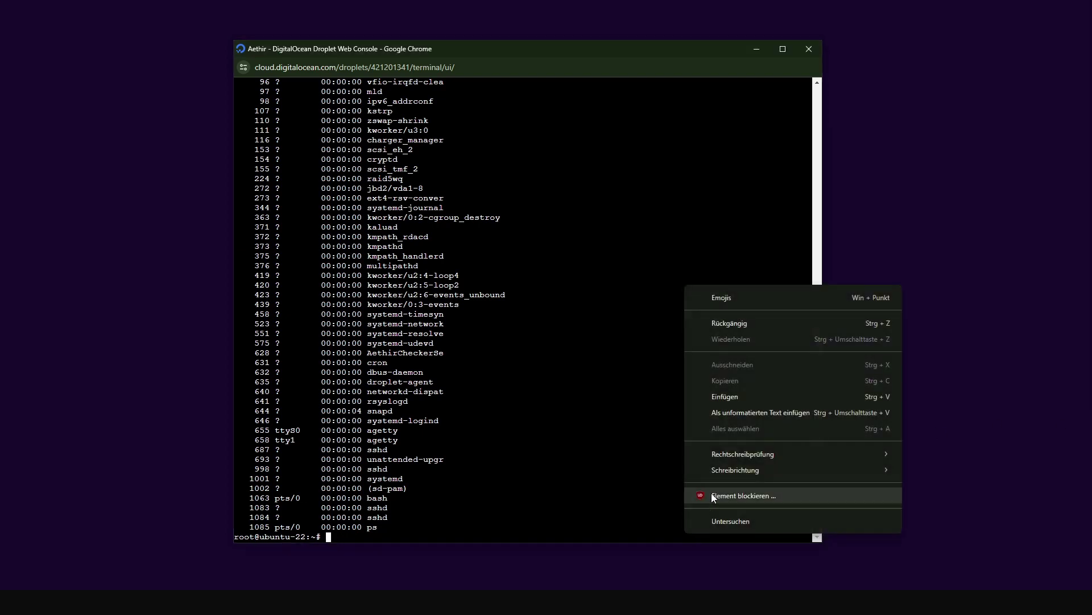
pyautogui.click(751, 417)
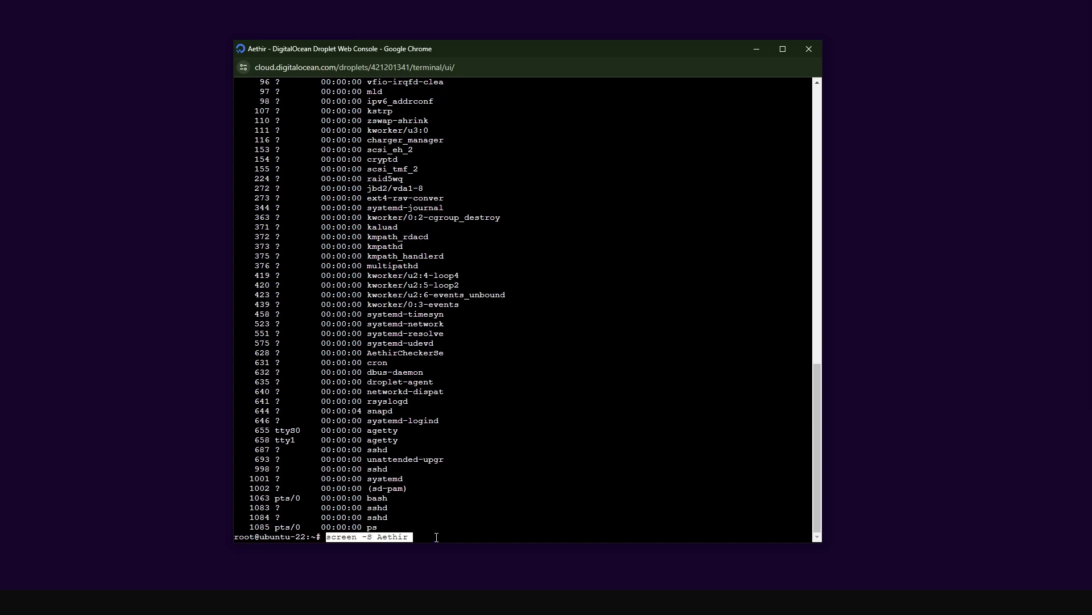
pyautogui.press('Return')
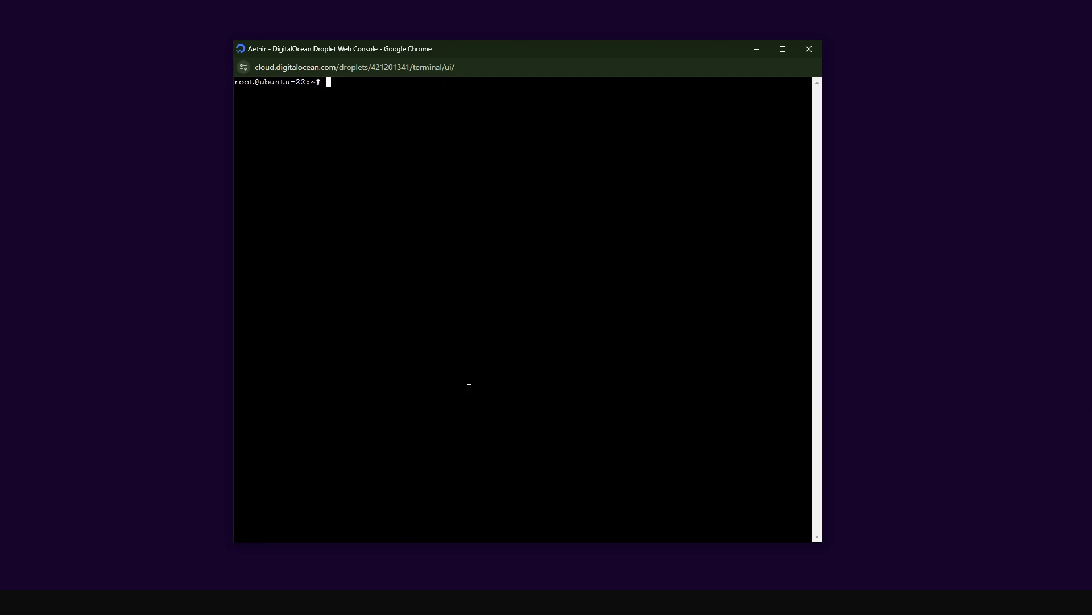
# Step: List the current directory with ls to find the extracted folder
pyautogui.write('ls')
pyautogui.press('Return')
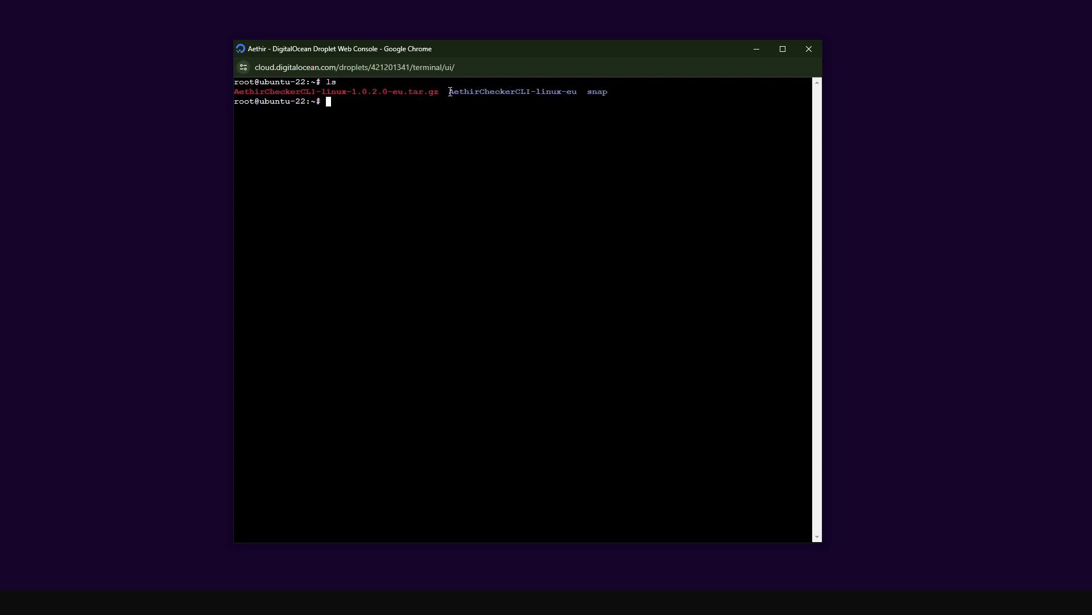
pyautogui.moveTo(449, 93); pyautogui.dragTo(531, 92)
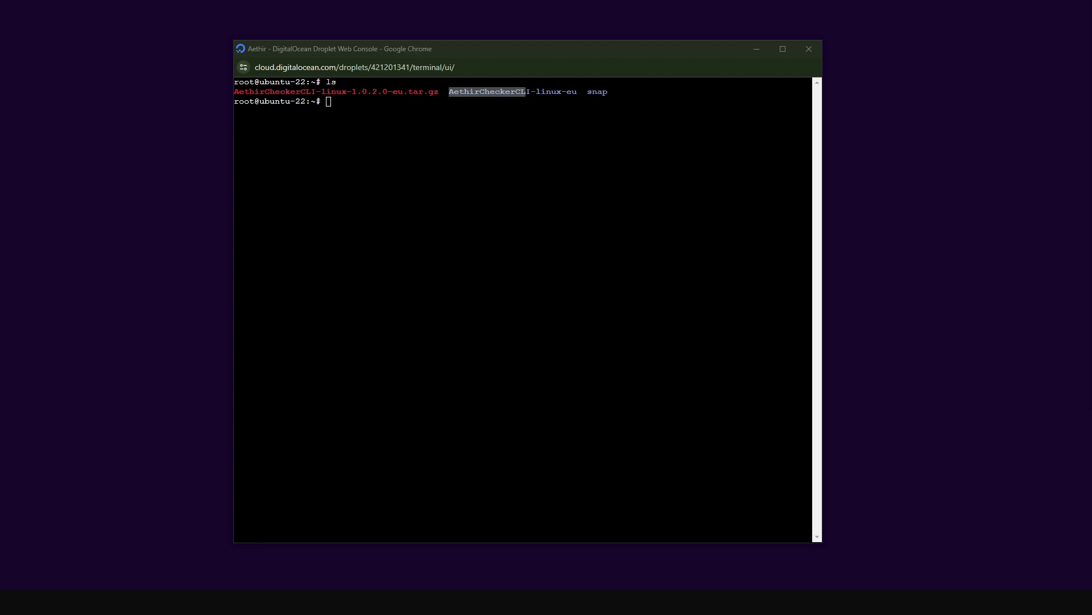
pyautogui.click(532, 110)
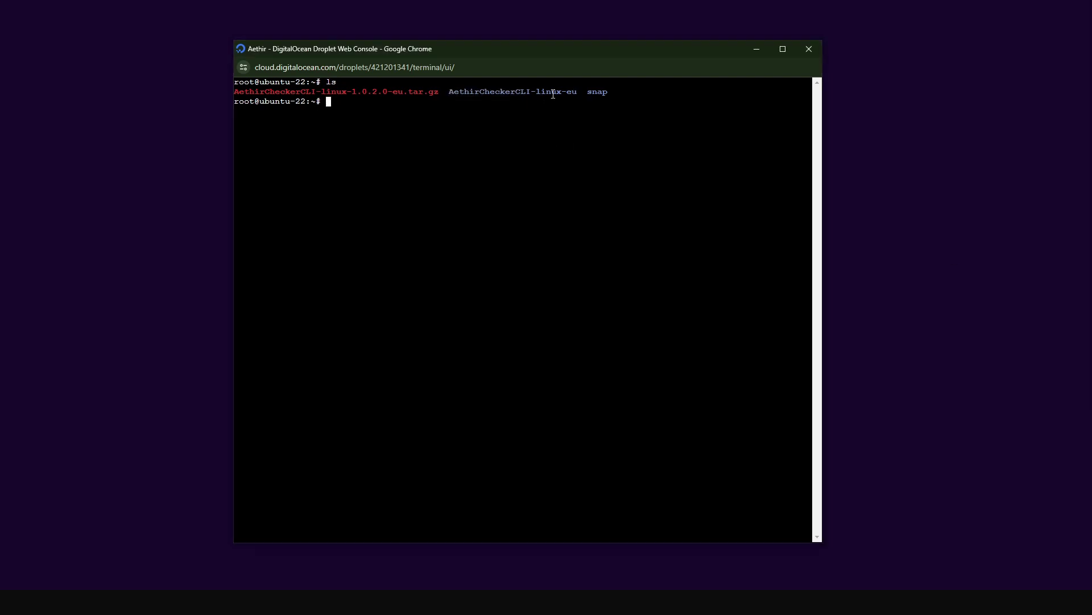
# Step: Change into AethirCheckerCLI-linux-eu by pasting the copied folder name after cd
pyautogui.write('cd')
pyautogui.moveTo(578, 92); pyautogui.dragTo(448, 90)
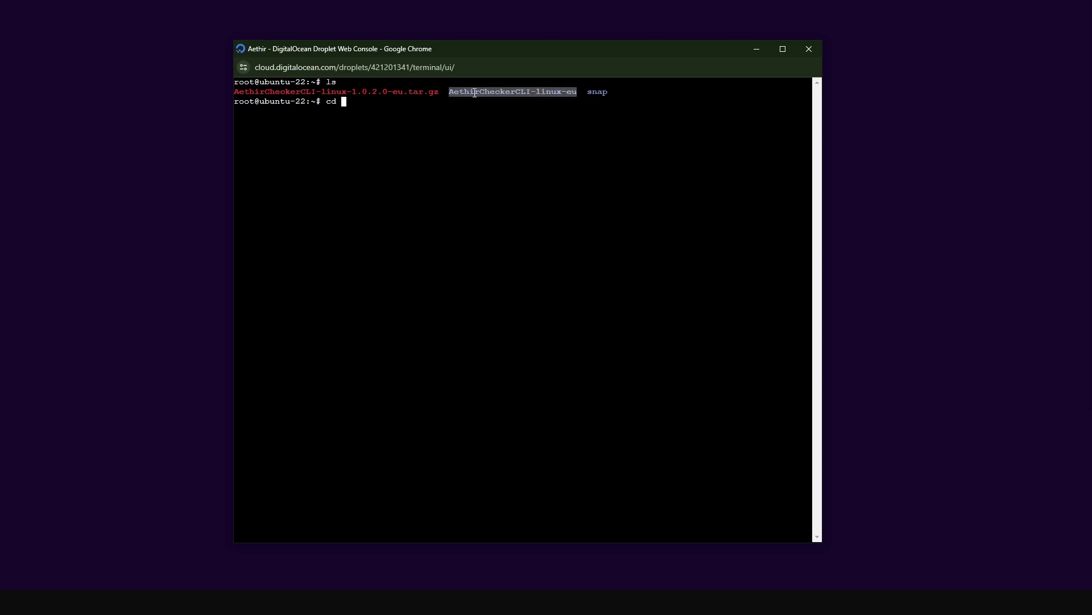
pyautogui.rightClick(475, 93)
pyautogui.click(505, 147)
pyautogui.rightClick(422, 114)
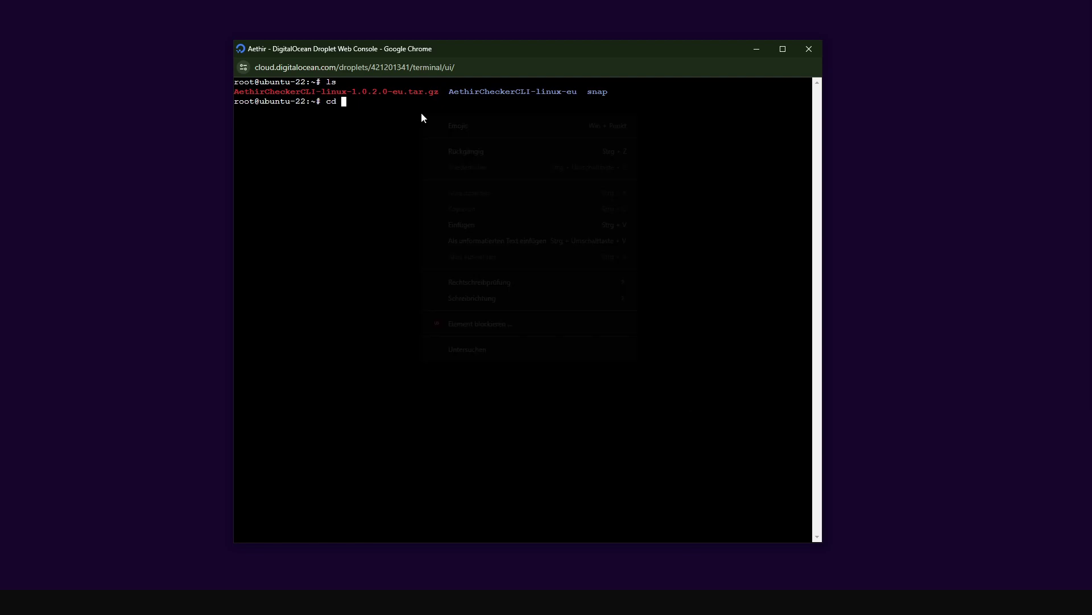
pyautogui.click(484, 241)
pyautogui.press('Return')
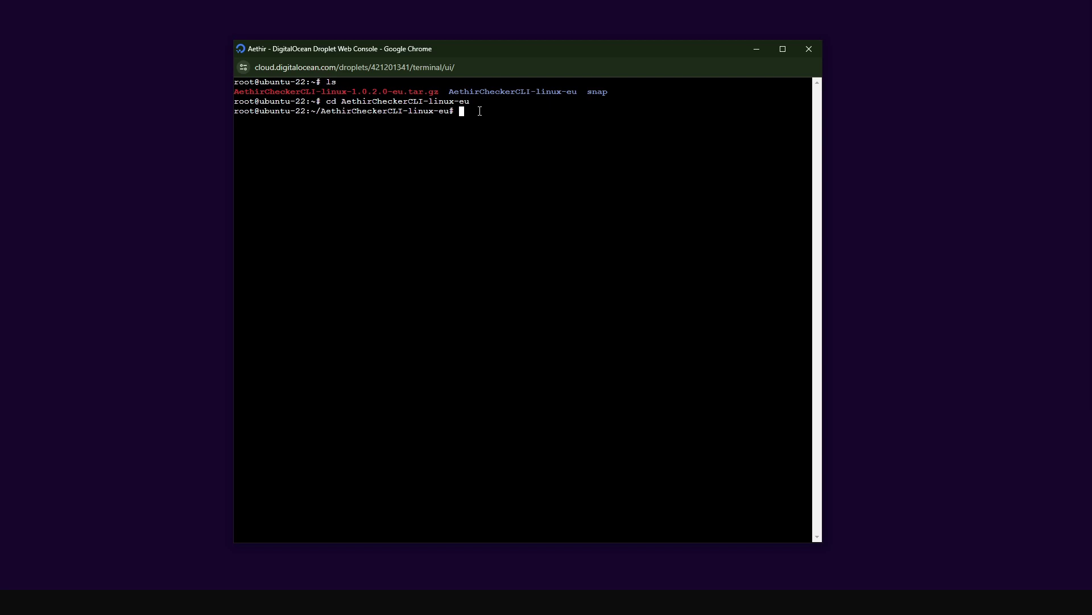
# Step: List the folder's files and select the AethirCheckerCLI and AethirCheckerService names
pyautogui.write('ls')
pyautogui.press('Return')
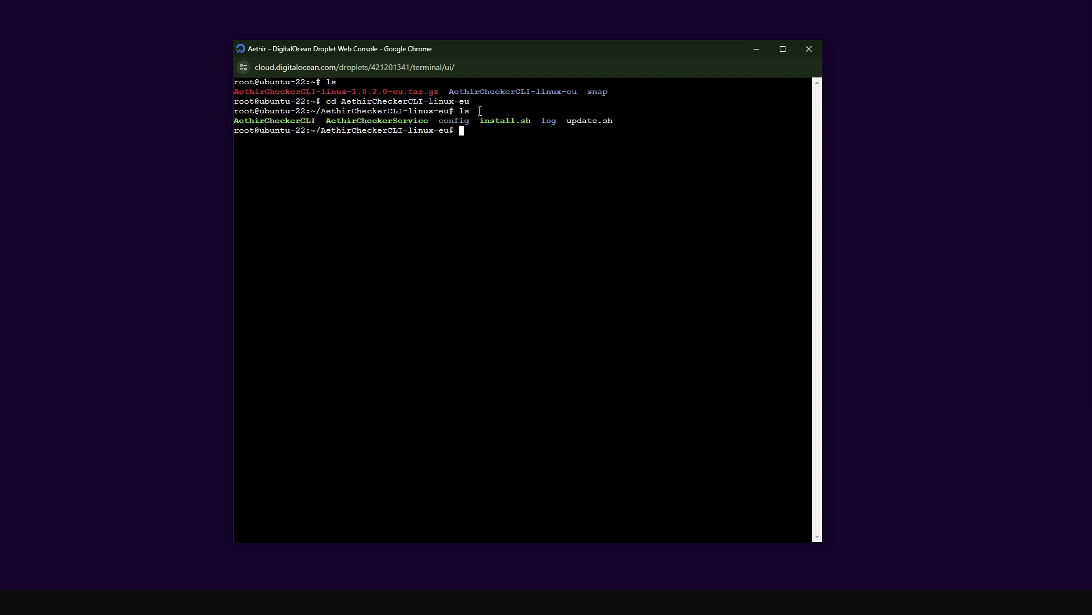
pyautogui.doubleClick(294, 123)
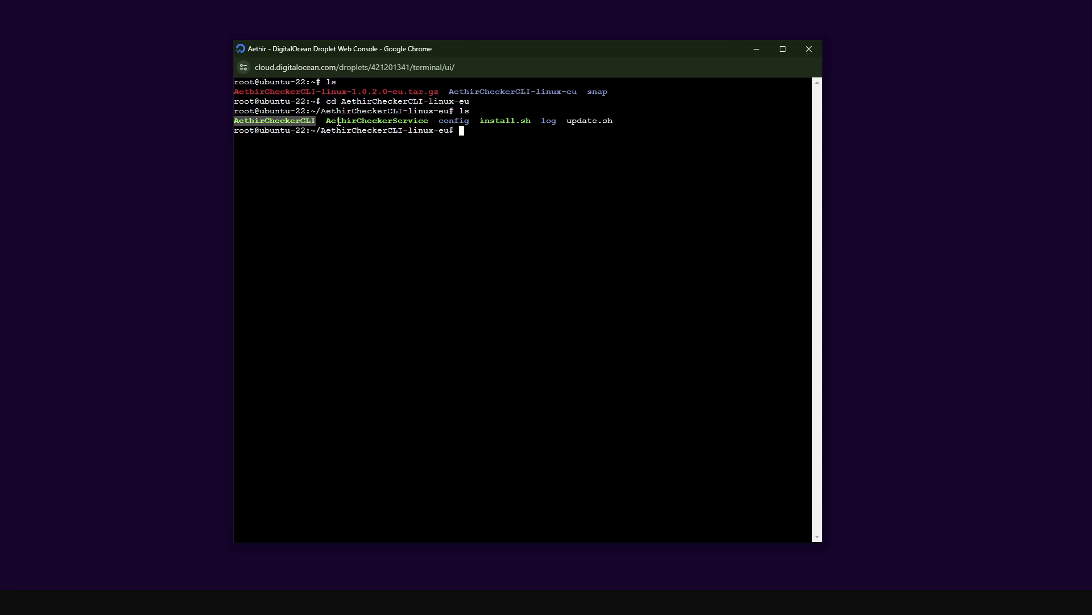
pyautogui.doubleClick(343, 121)
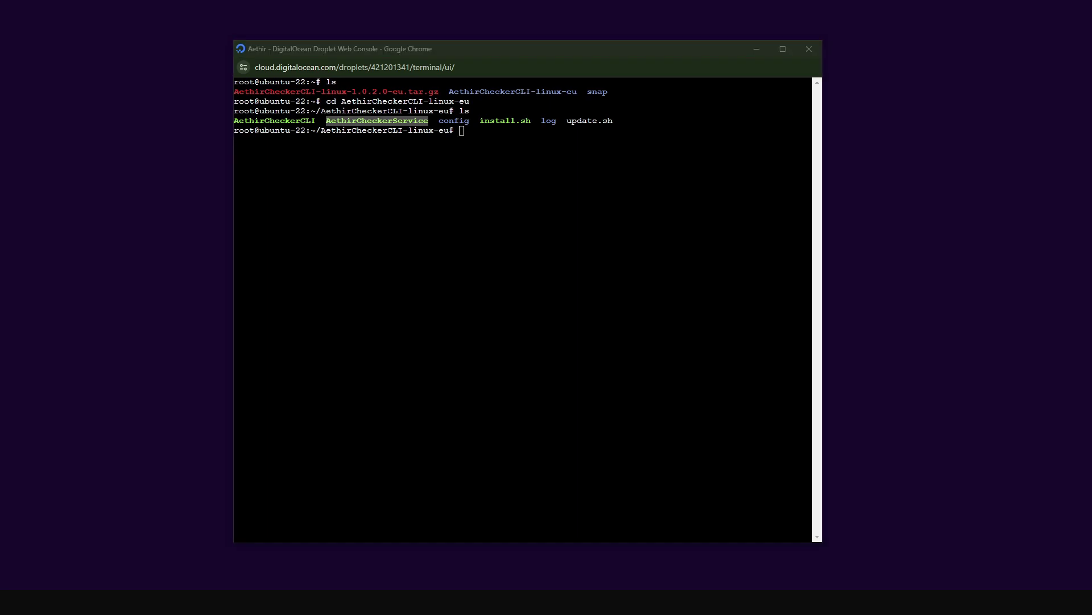
pyautogui.click(577, 185)
# Step: Paste and run sudo ./AethirCheckerCLI to start the Aethir Checker client
pyautogui.rightClick(575, 186)
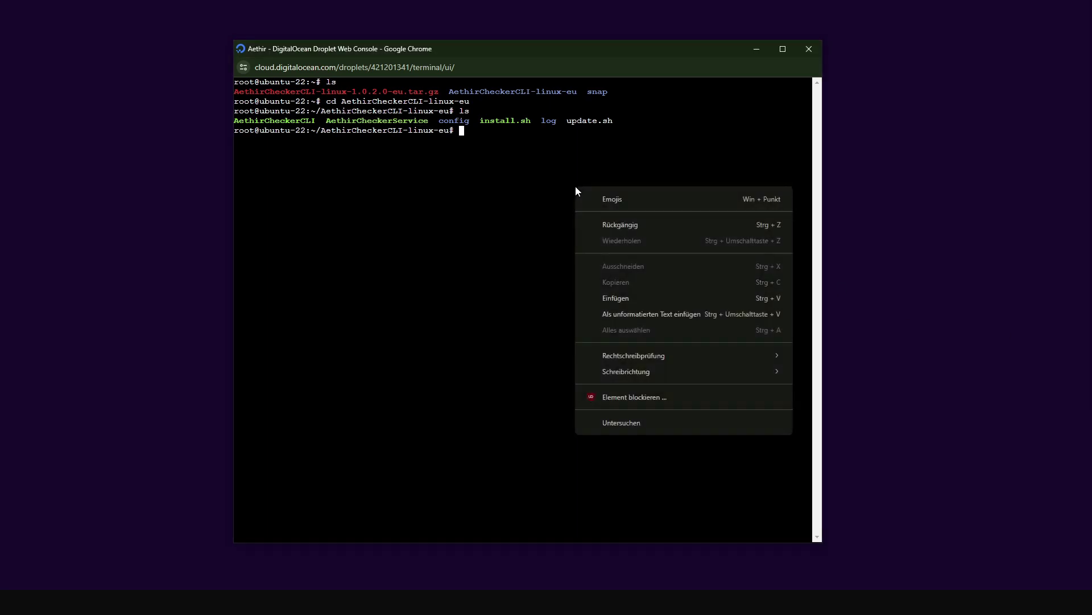
pyautogui.click(635, 312)
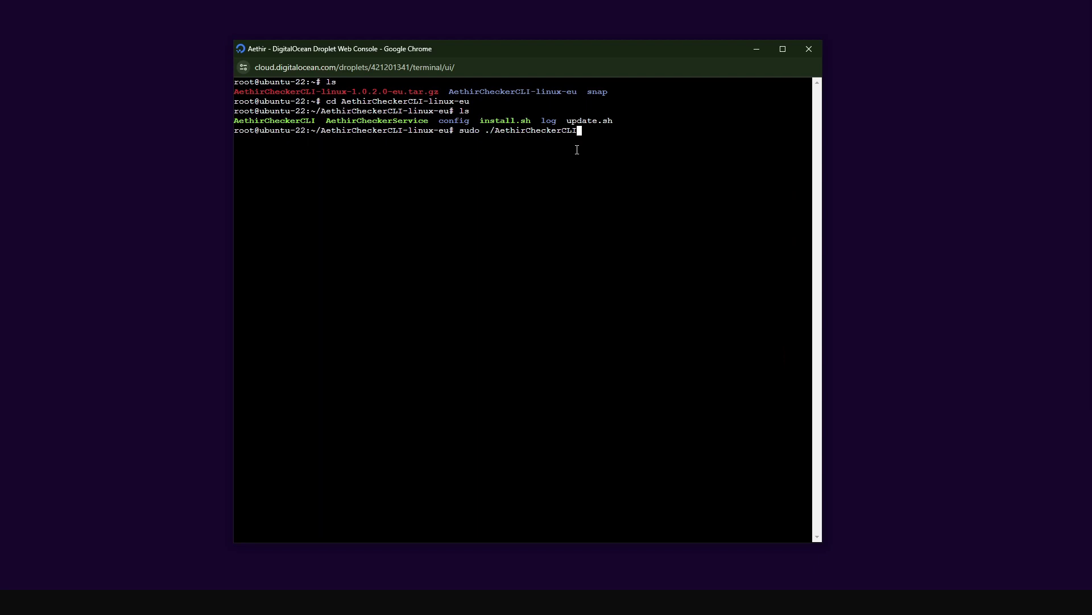
pyautogui.press('Return')
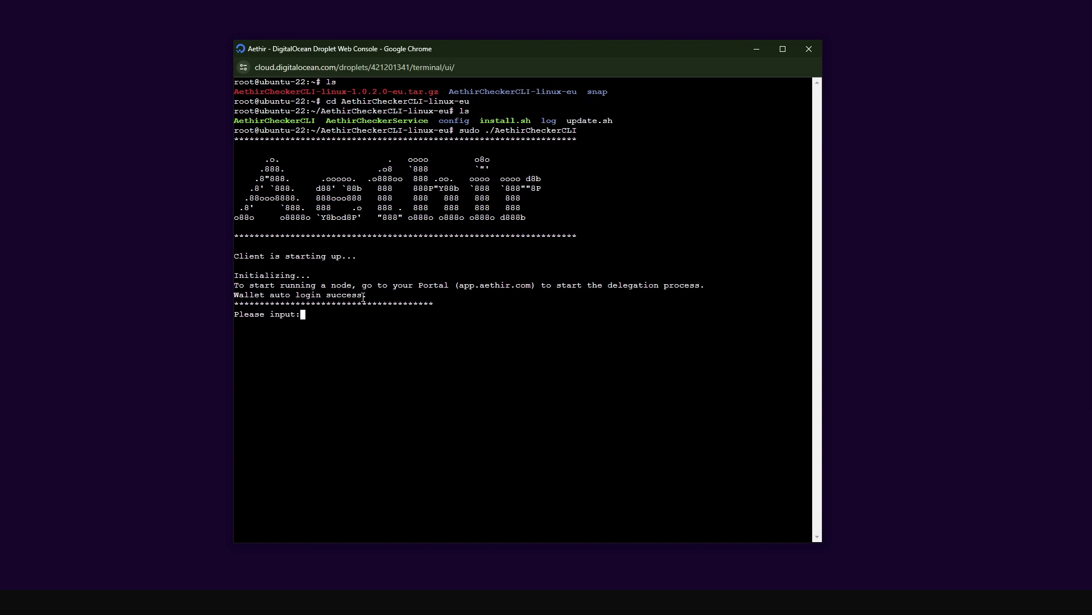
pyautogui.moveTo(363, 297); pyautogui.dragTo(244, 296)
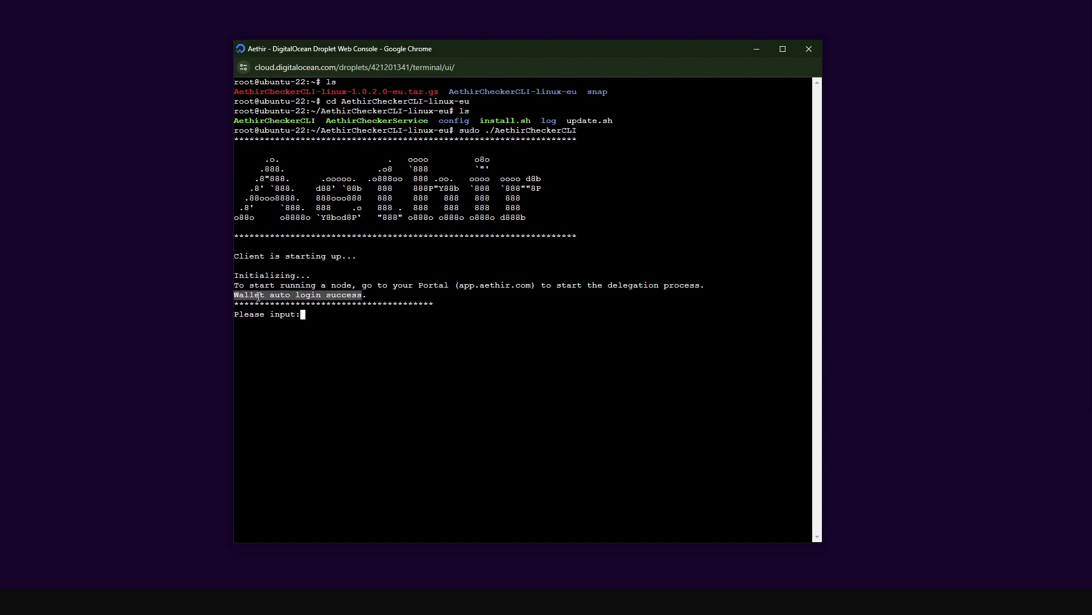
pyautogui.click(332, 317)
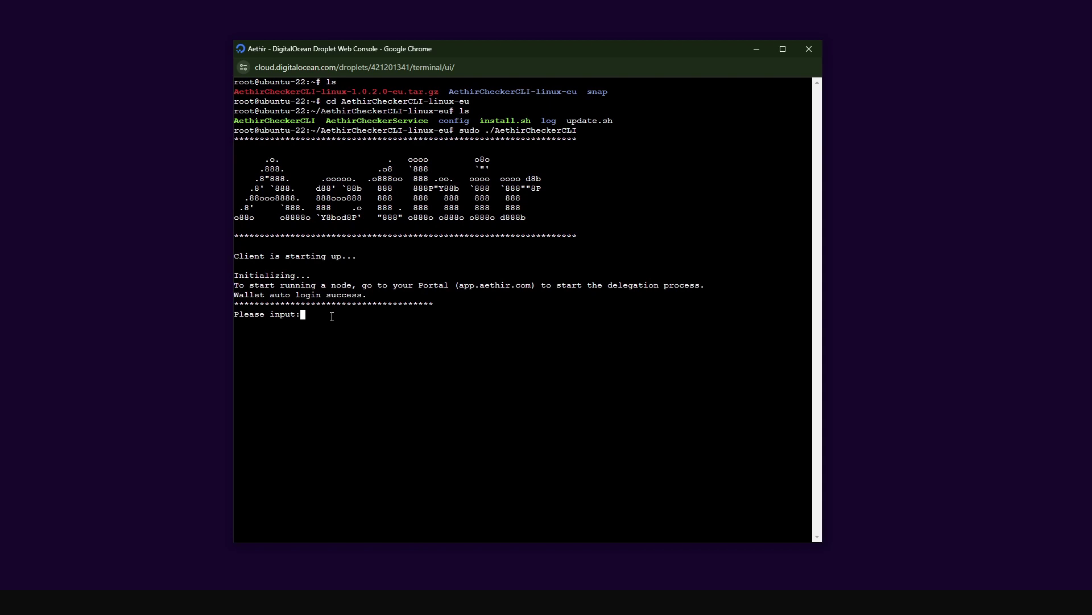
# Step: Run 'aethir wallet export' and copy the printed public key
pyautogui.write('aethir wallet export')
pyautogui.press('Return')
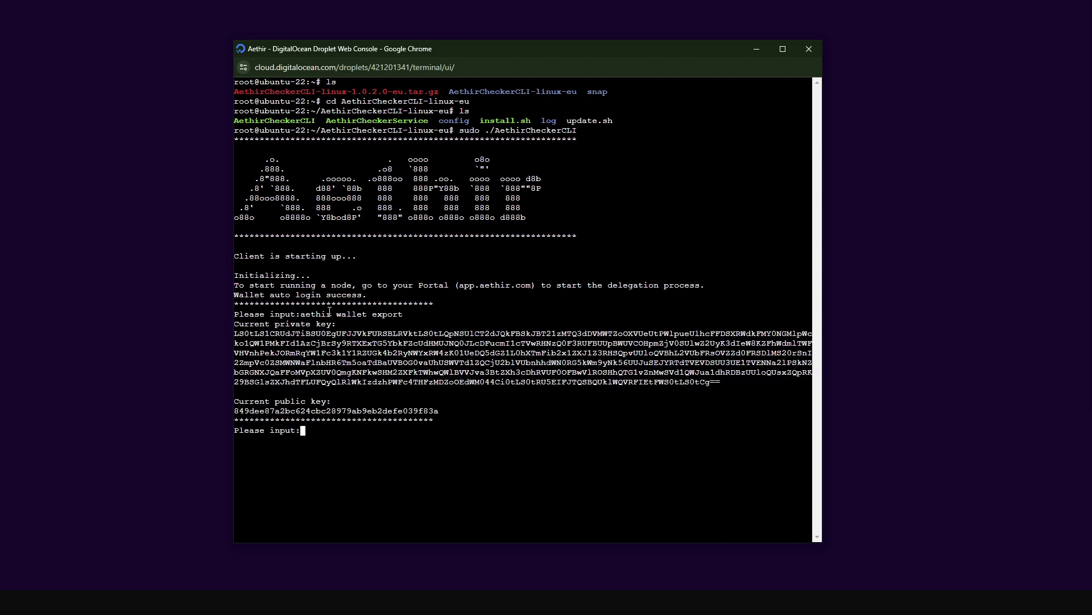
pyautogui.doubleClick(296, 410)
pyautogui.rightClick(297, 410)
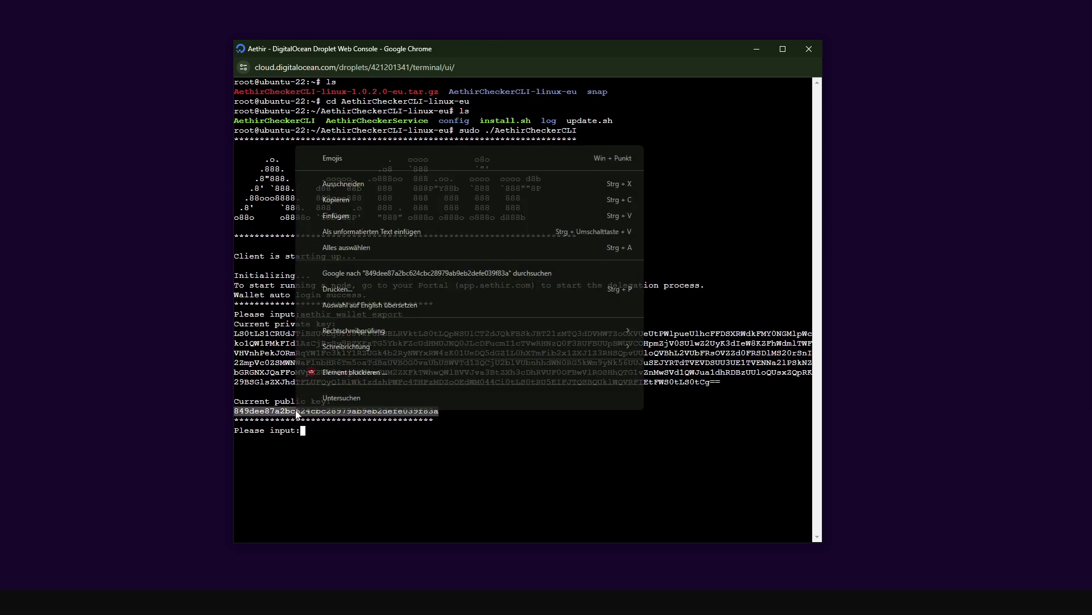
pyautogui.click(350, 198)
# Step: Switch to the Aethir portal and unlock the MetaMask wallet
pyautogui.moveTo(232, 585)
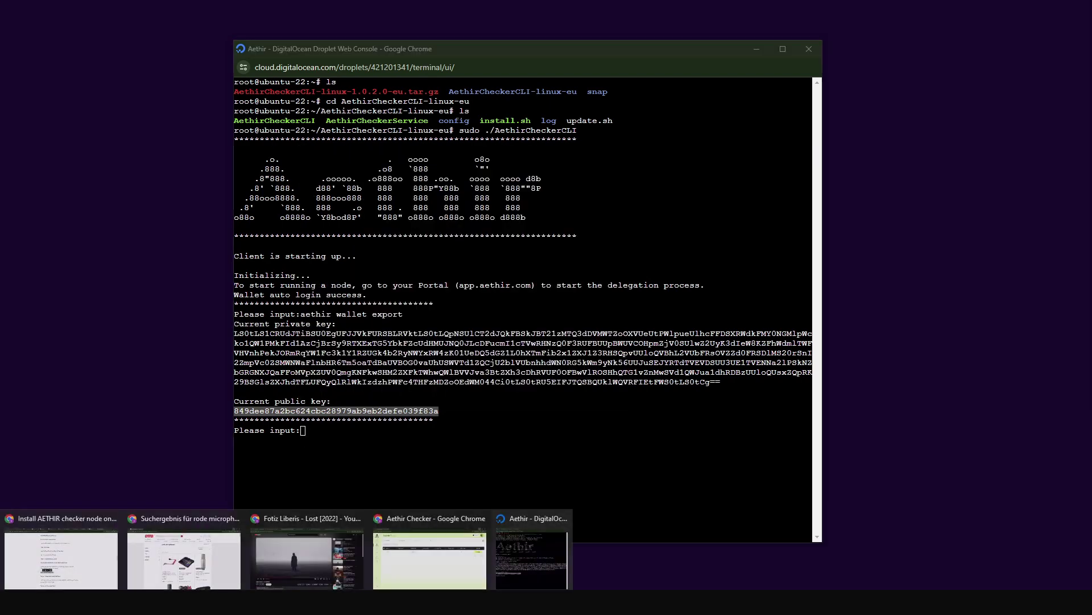
pyautogui.click(425, 553)
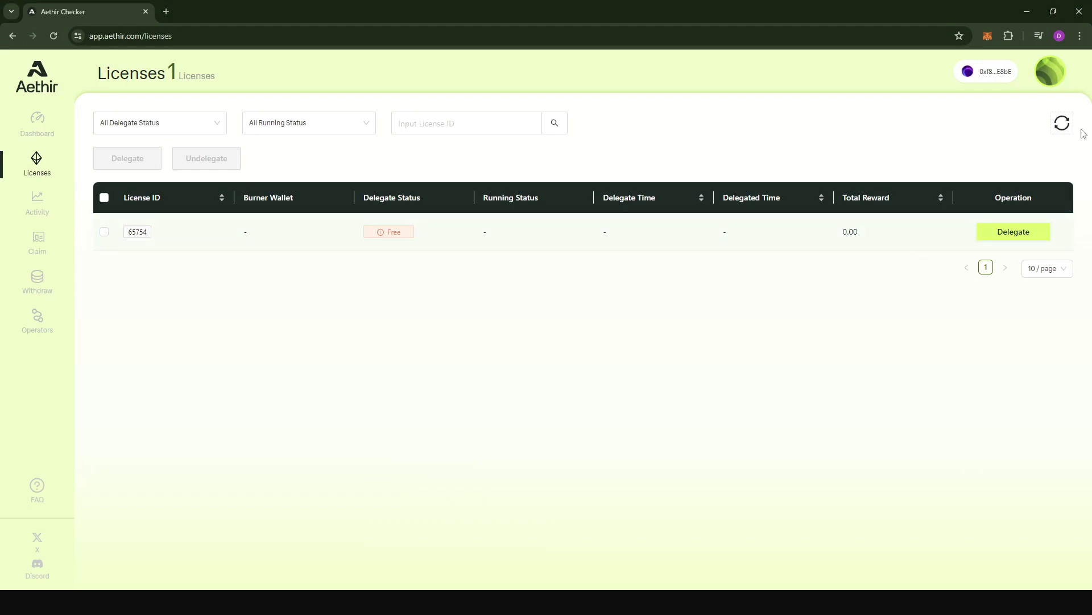
pyautogui.click(989, 37)
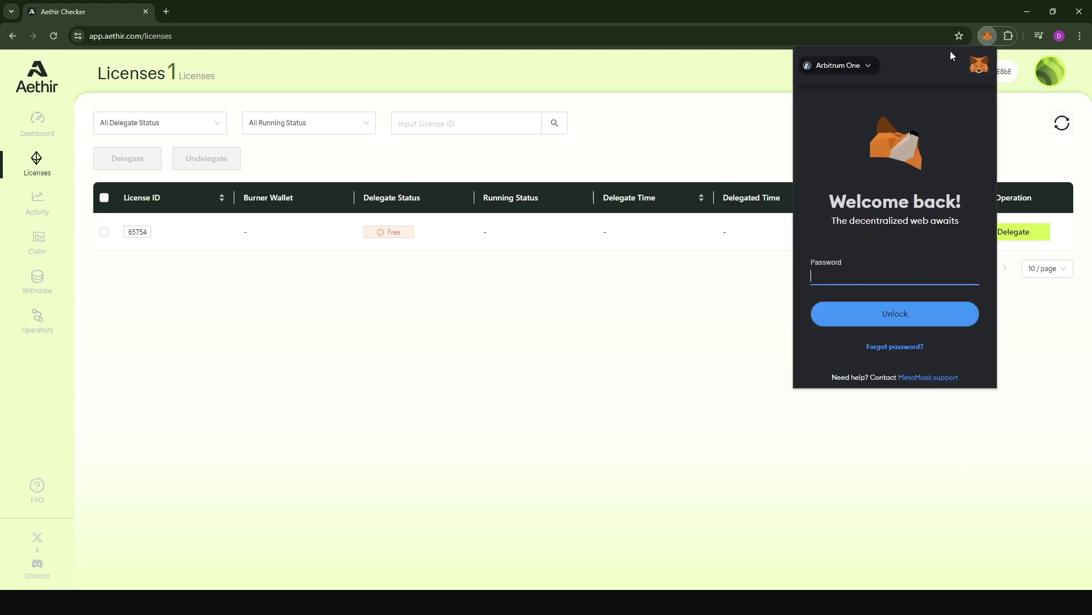
pyautogui.click(644, 134)
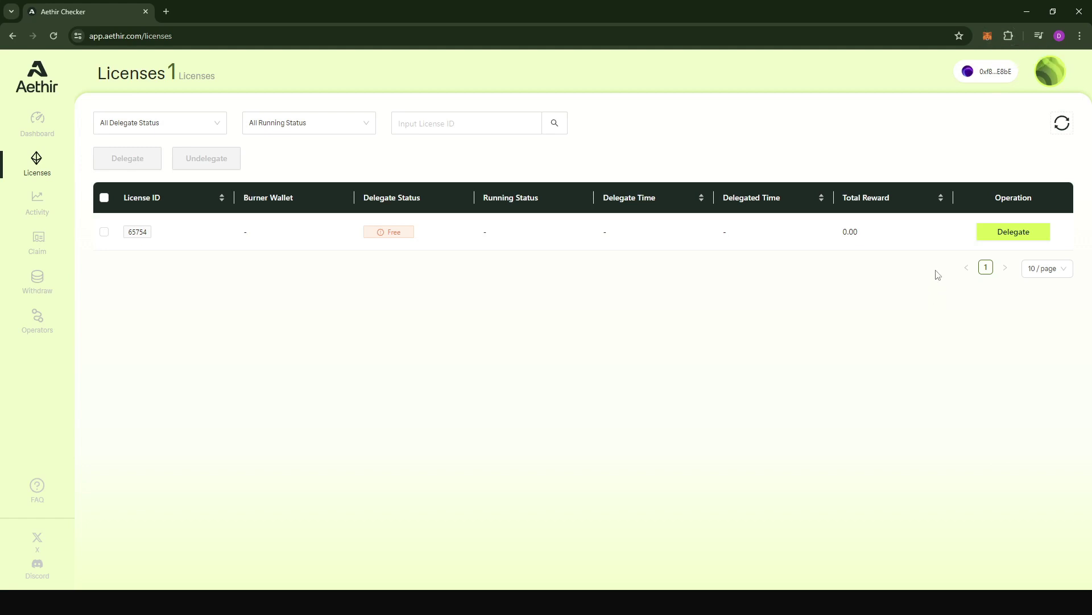
# Step: Delegate license 65754 to the pasted burner wallet address, confirm in MetaMask, and reload the list
pyautogui.click(1015, 233)
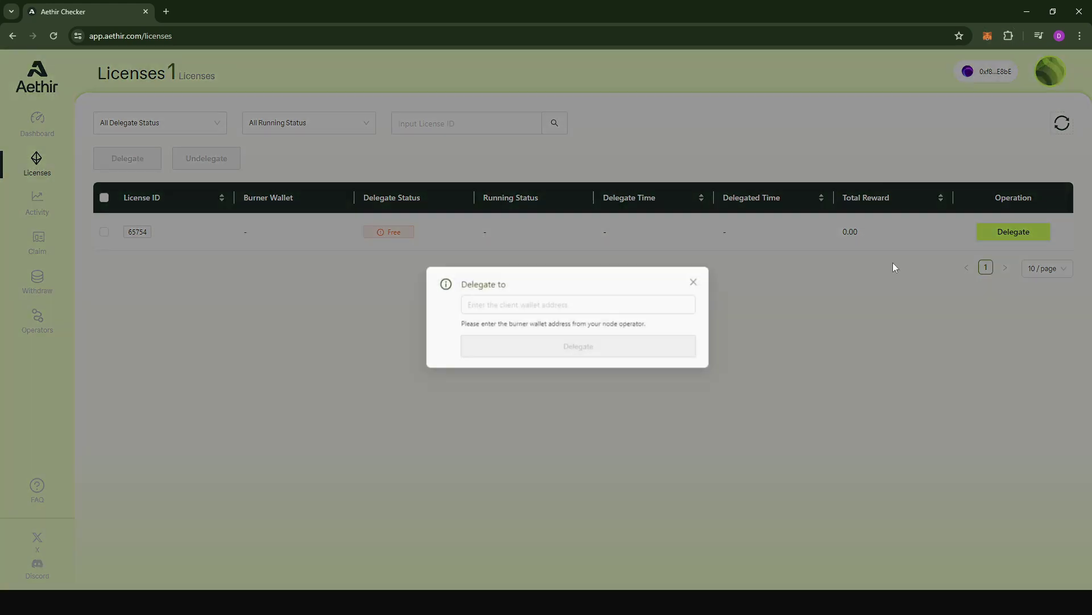
pyautogui.rightClick(612, 302)
pyautogui.click(657, 431)
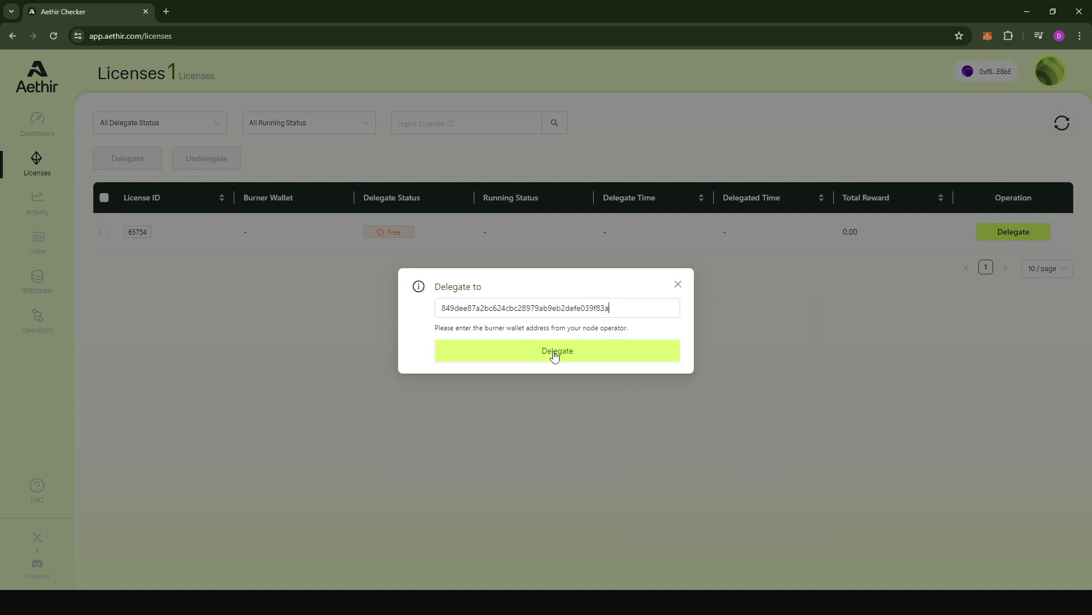
pyautogui.click(568, 352)
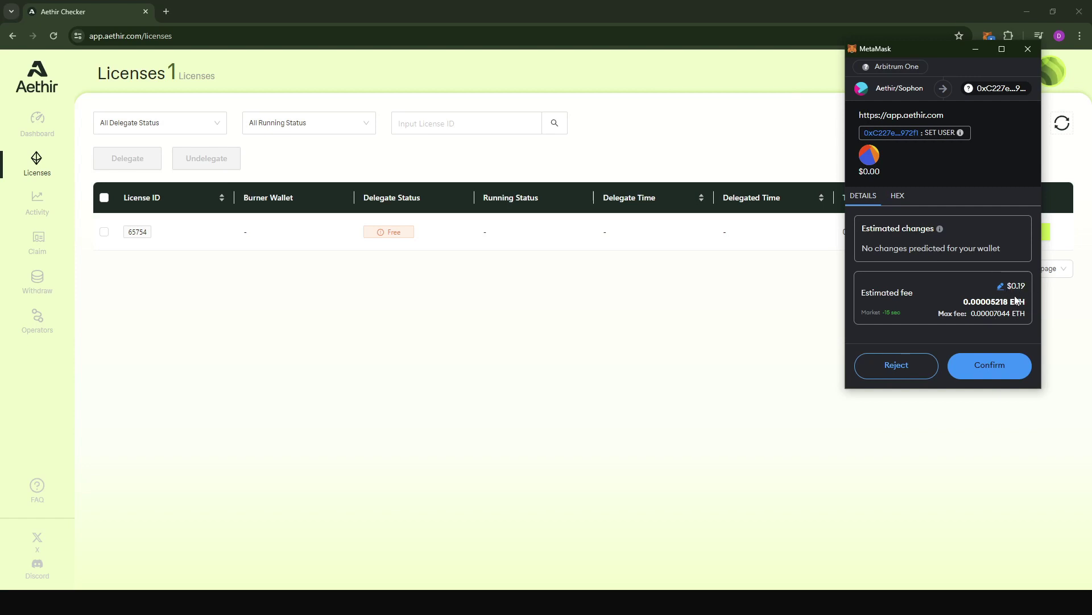
pyautogui.click(985, 367)
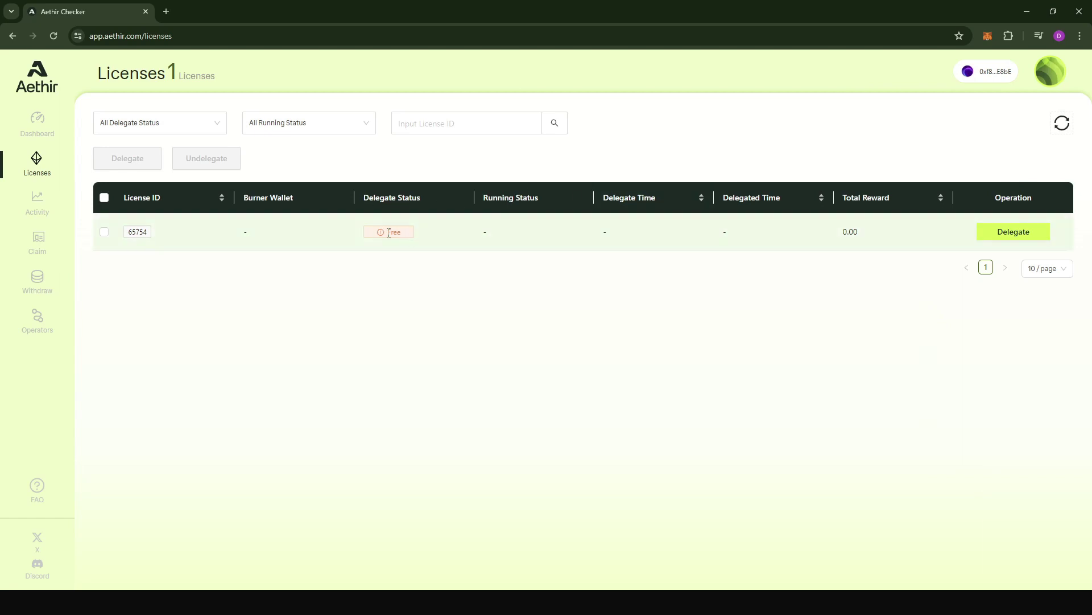
pyautogui.click(1061, 128)
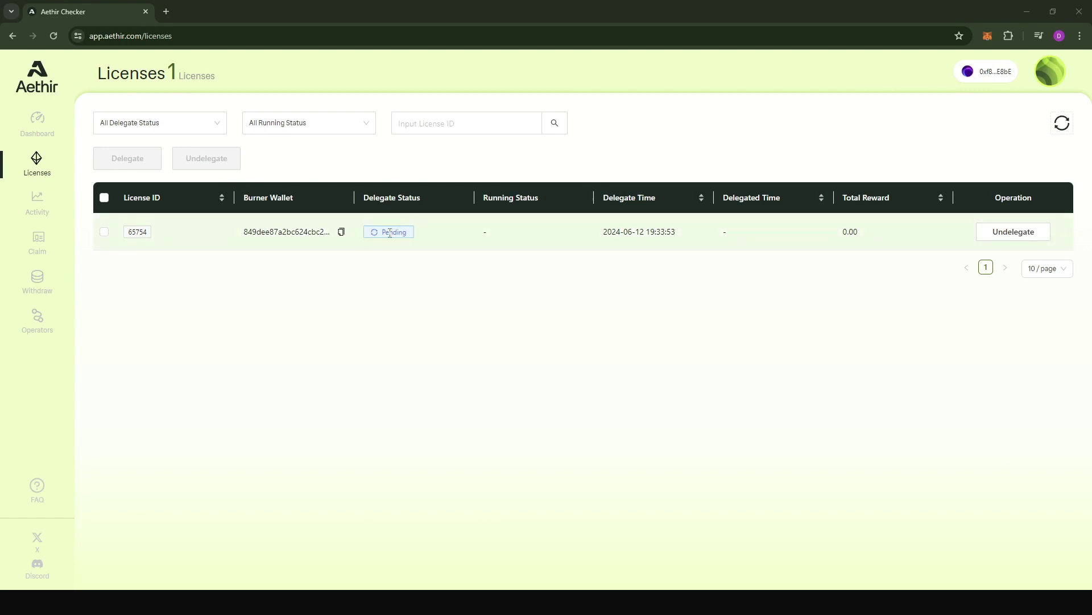
# Step: Back in the console, paste and run 'aethir license approve --all'
pyautogui.click(1025, 13)
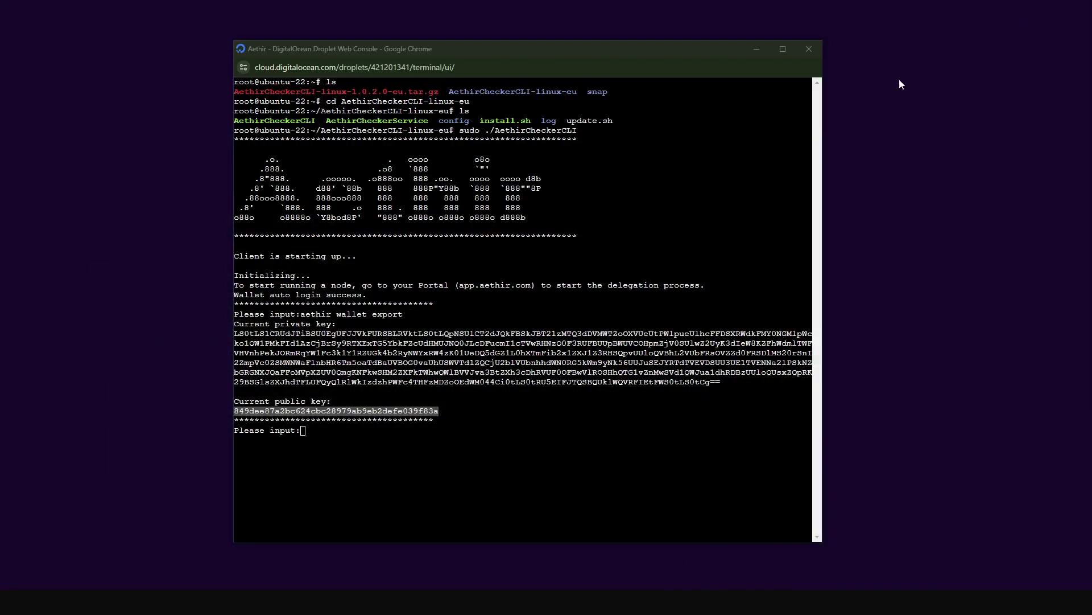
pyautogui.click(385, 432)
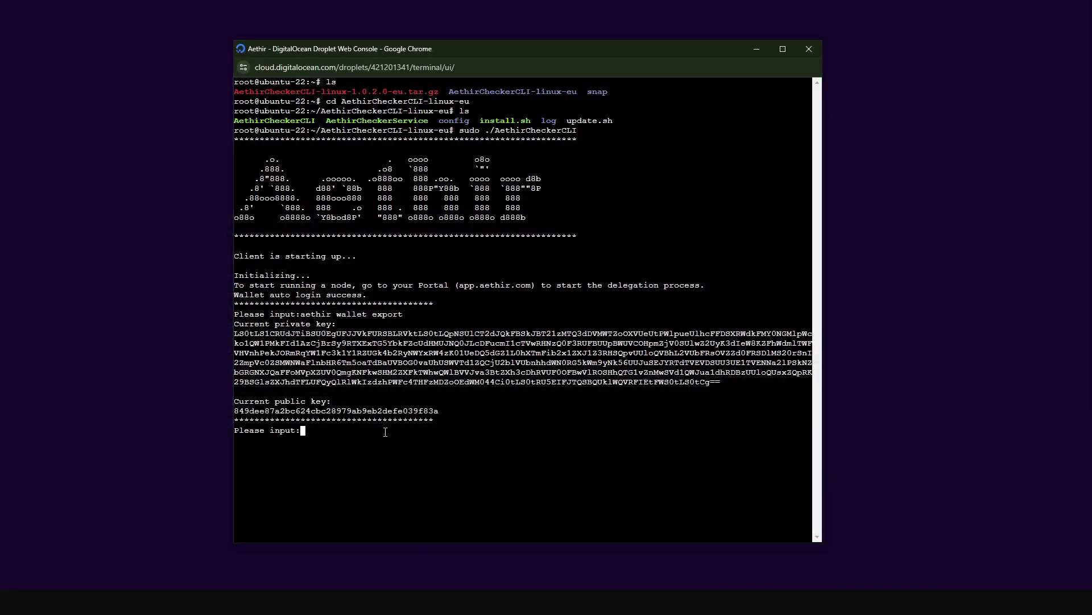
pyautogui.rightClick(355, 436)
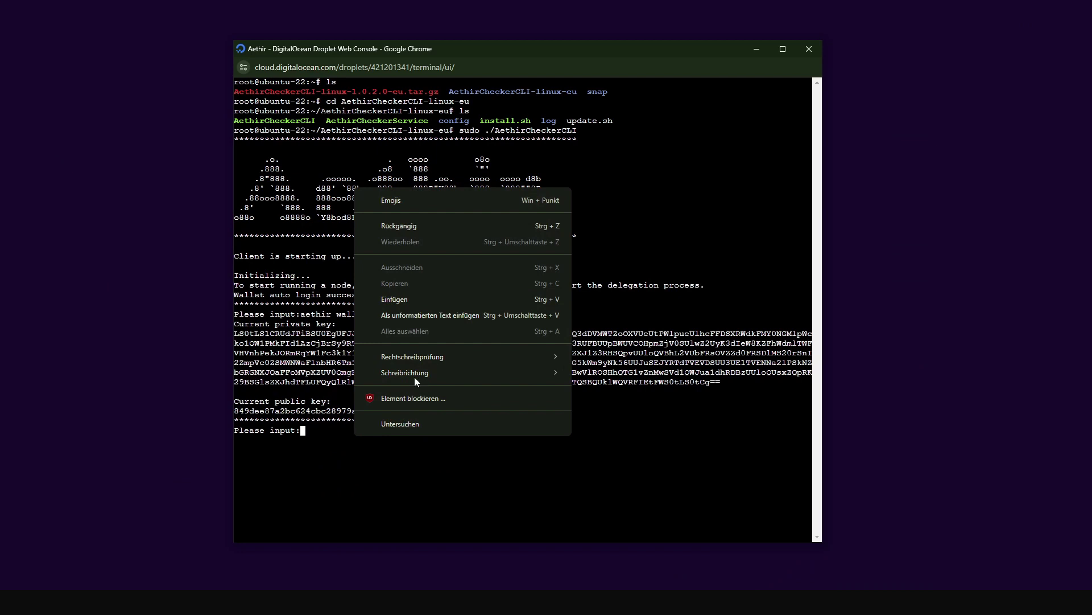
pyautogui.click(446, 312)
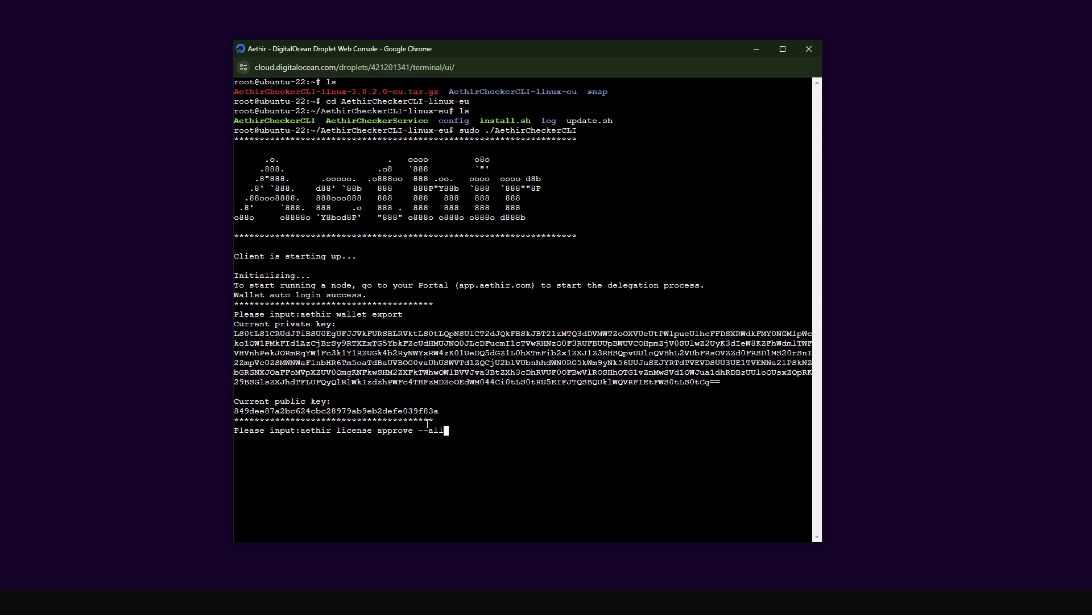
pyautogui.press('Return')
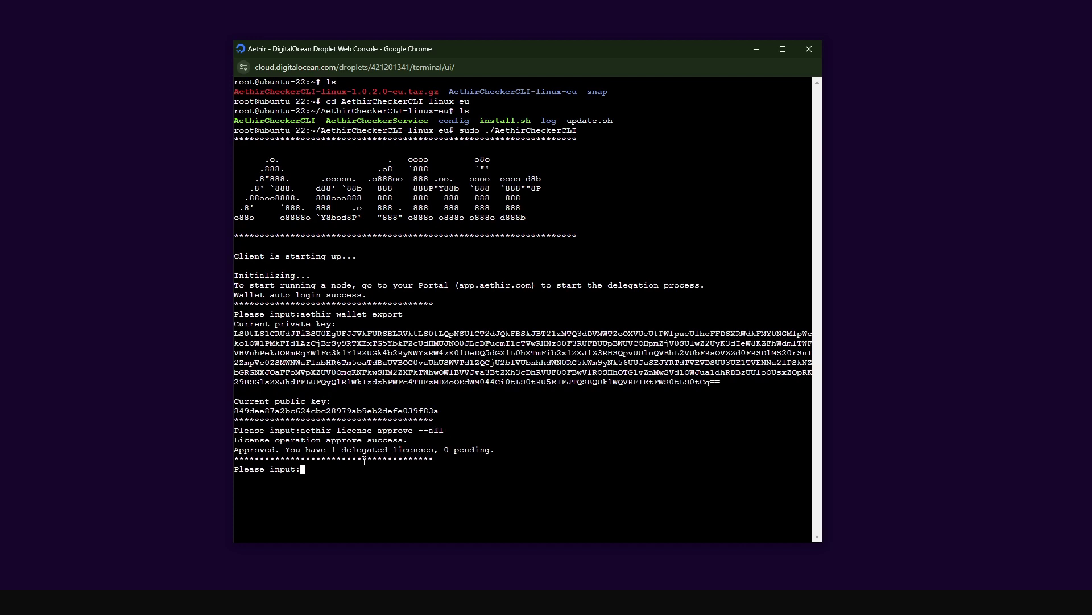
# Step: Run 'aethir license summary' to confirm 1 of 1 delegated licenses is Ready
pyautogui.write('aetjor')
pyautogui.press('BackSpace')
pyautogui.press('BackSpace')
pyautogui.press('BackSpace')
pyautogui.press('BackSpace')
pyautogui.write('jor')
pyautogui.press('BackSpace')
pyautogui.press('BackSpace')
pyautogui.press('BackSpace')
pyautogui.press('BackSpace')
pyautogui.press('BackSpace')
pyautogui.write('thir wallet')
pyautogui.press('BackSpace')
pyautogui.press('BackSpace')
pyautogui.press('BackSpace')
pyautogui.press('BackSpace')
pyautogui.press('BackSpace')
pyautogui.press('BackSpace')
pyautogui.write('license summary')
pyautogui.press('Return')
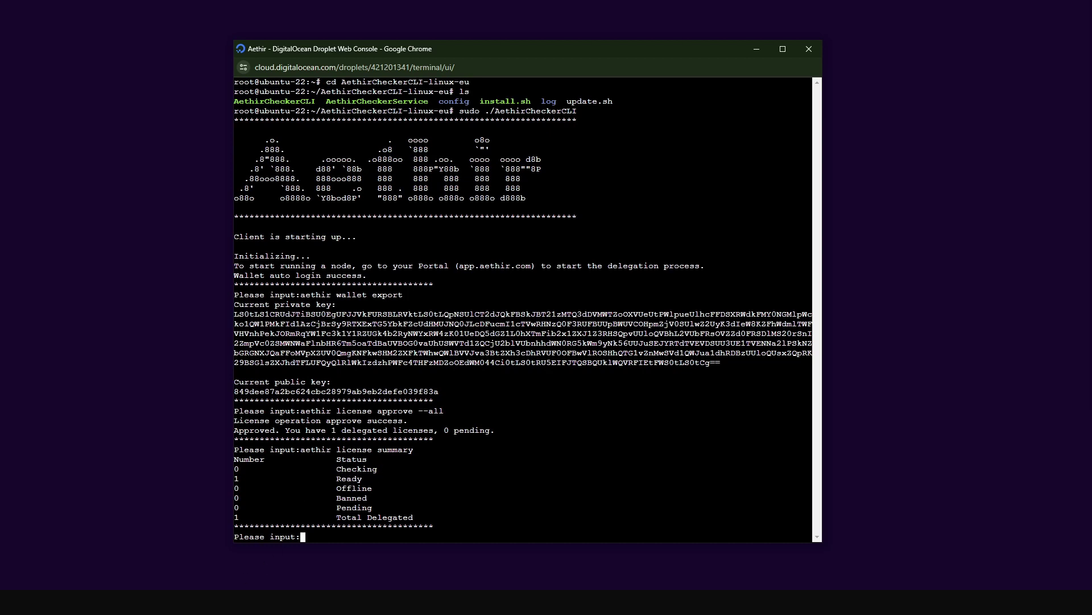
pyautogui.moveTo(228, 602)
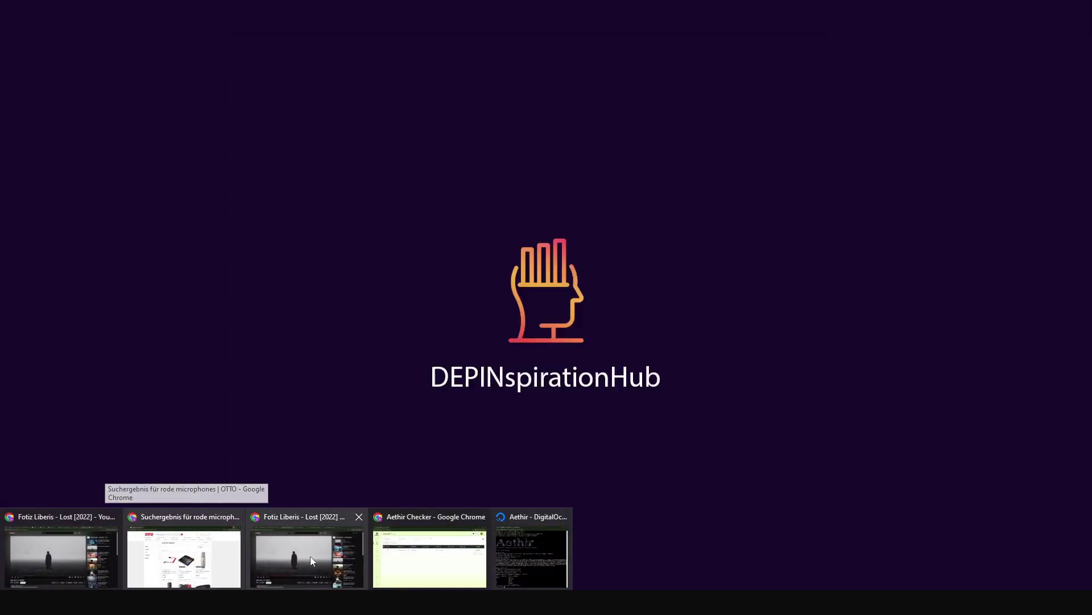
# Step: Refresh the Aethir portal licenses table to show 65754 Delegated and Ready, then return to the console
pyautogui.click(410, 550)
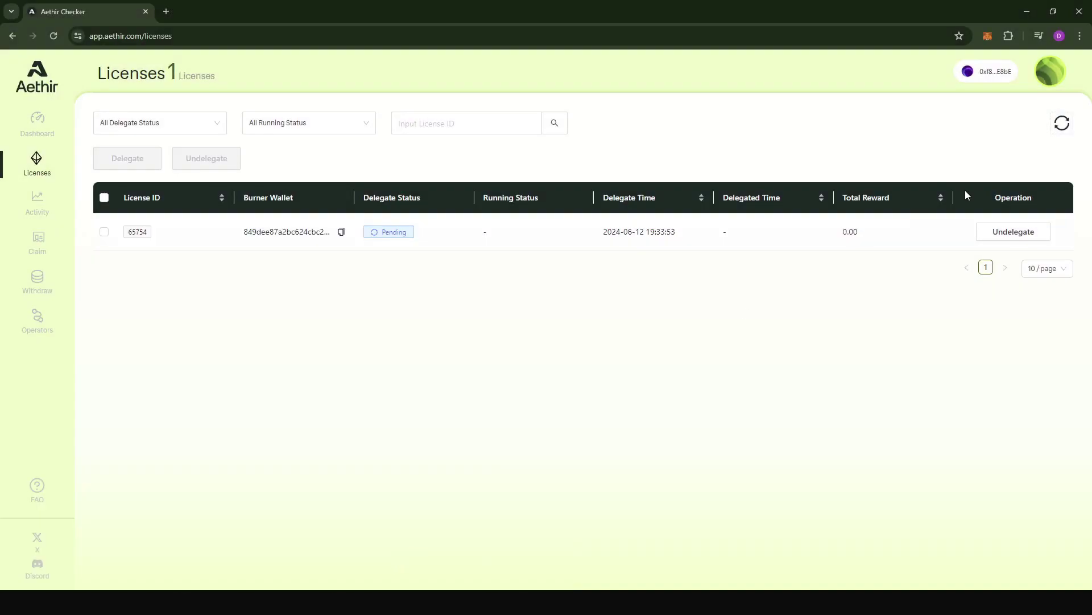
pyautogui.click(1061, 124)
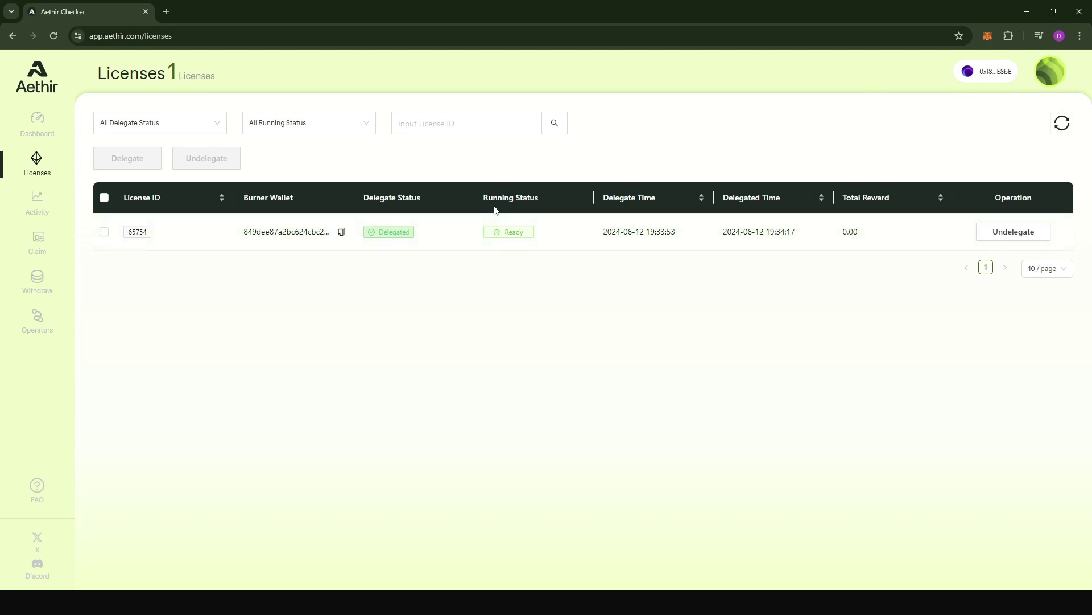
pyautogui.click(1029, 11)
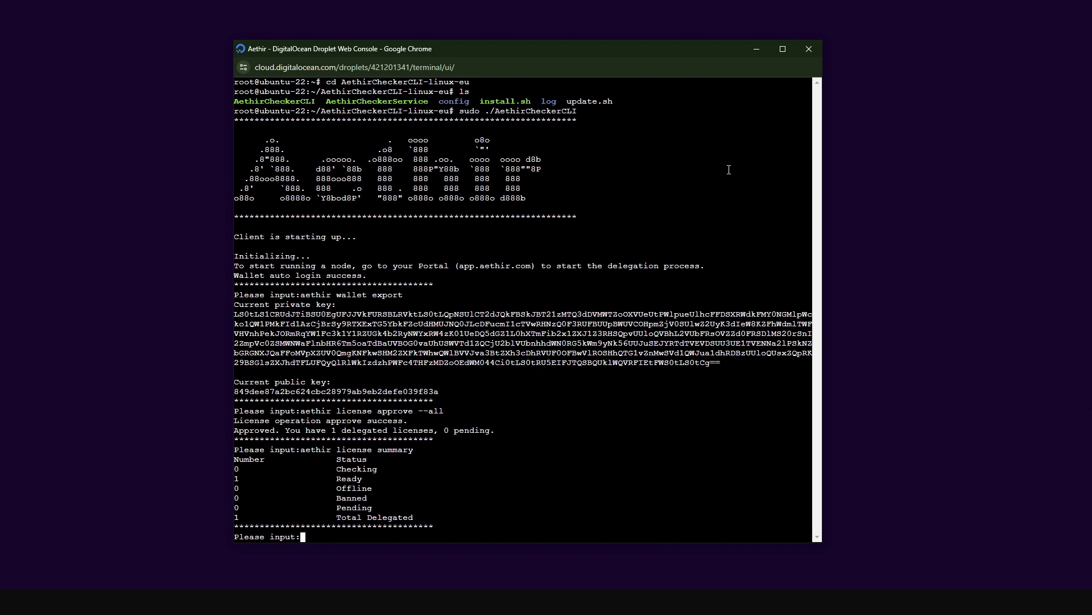
# Step: Detach with Ctrl+A D, verify via 'screen -r', detach again, and leave the console window
pyautogui.hotkey('ctrl', 'a')
pyautogui.press('d')
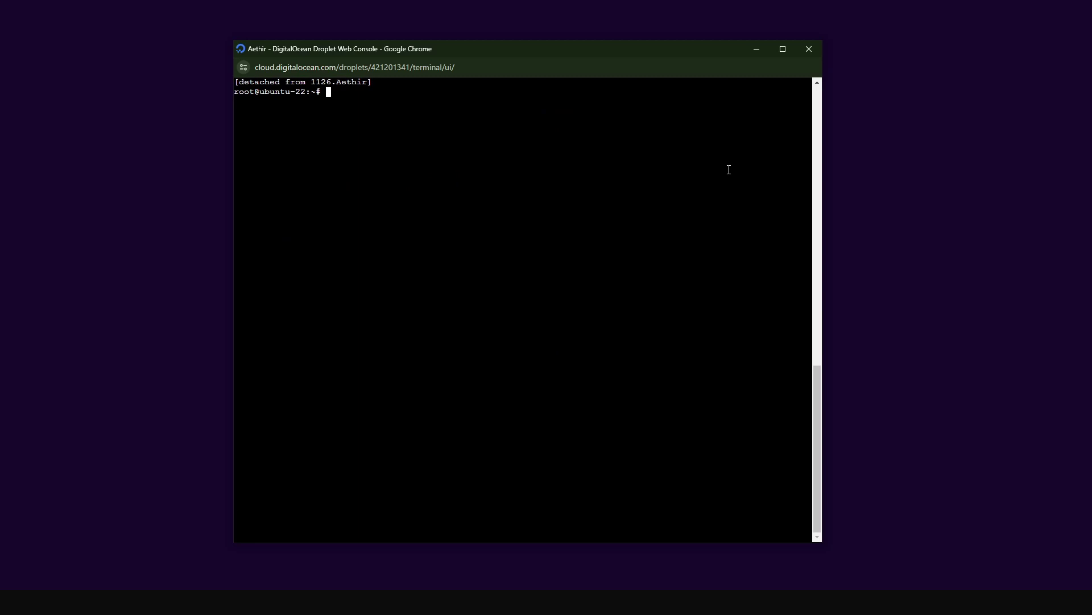
pyautogui.write('screen -r')
pyautogui.press('Return')
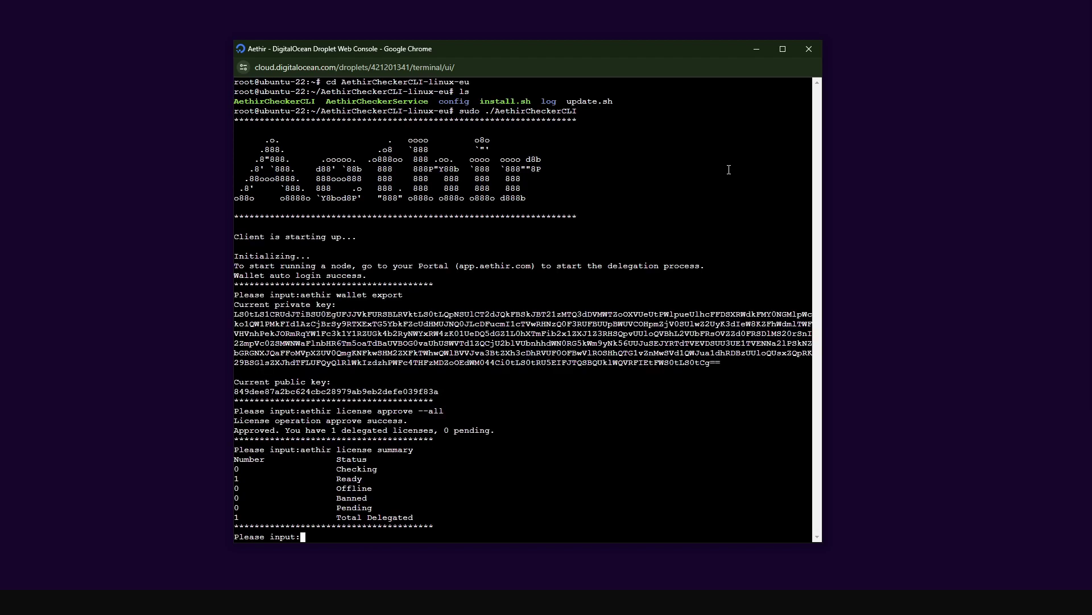
pyautogui.hotkey('ctrl', 'a')
pyautogui.press('d')
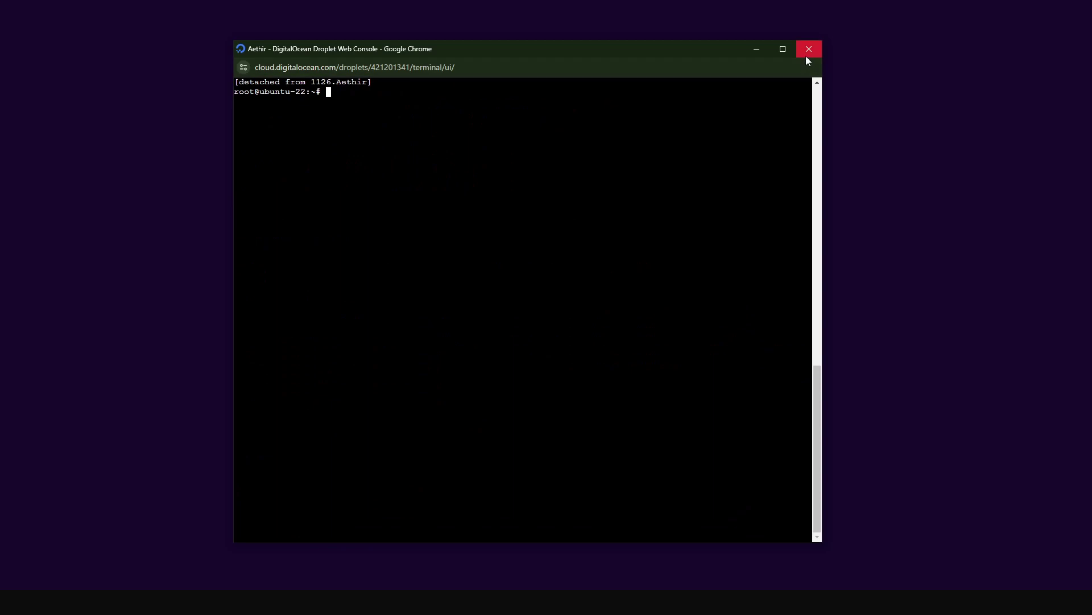
pyautogui.hotkey('alt', 'Tab')
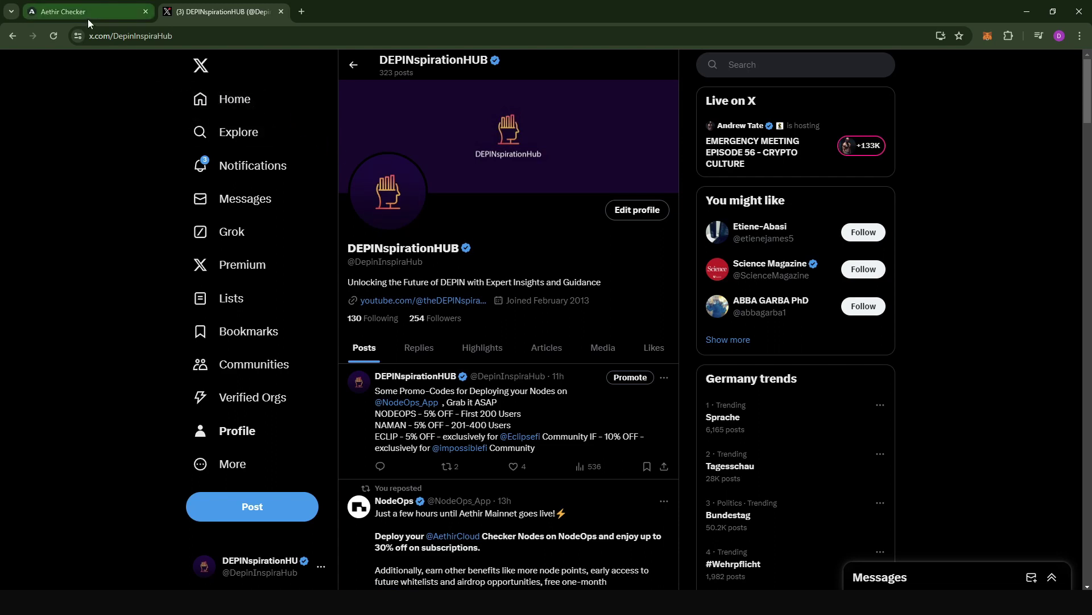
pyautogui.moveTo(97, 18)
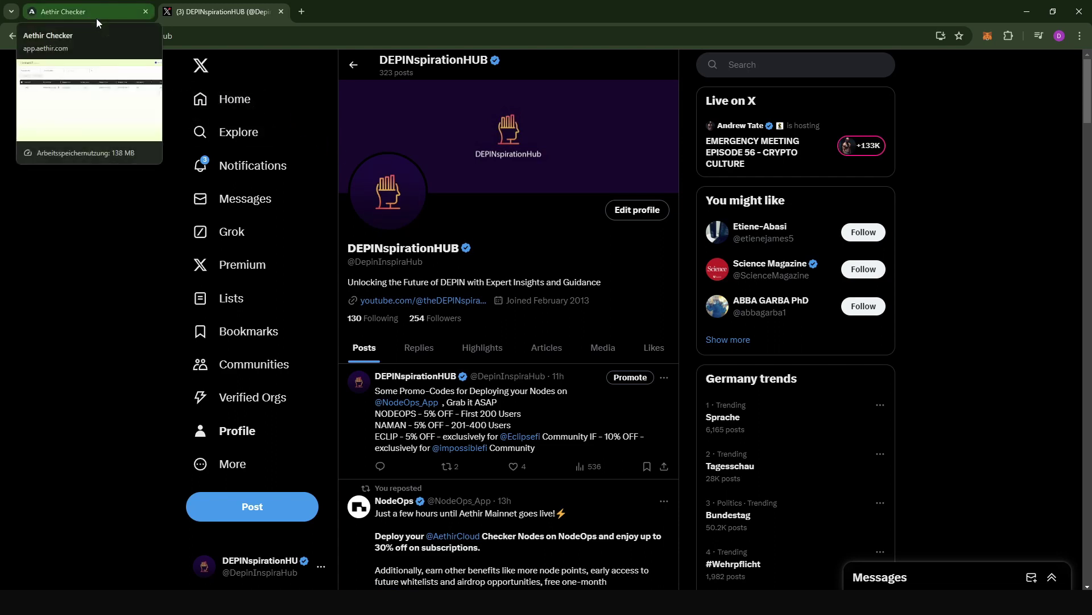